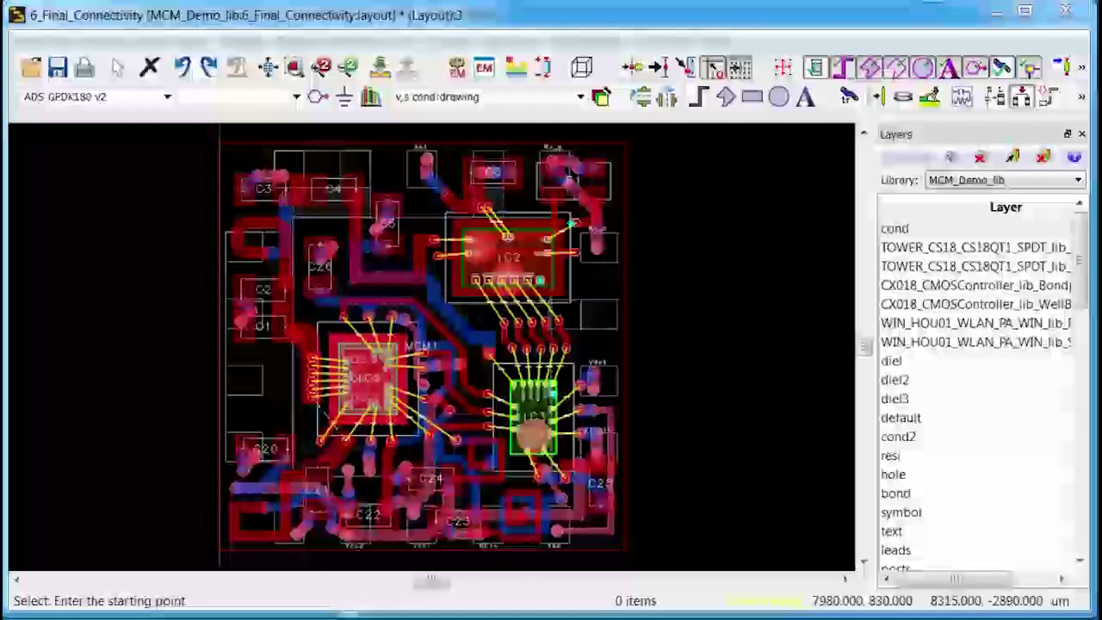
Step: Try deleting the looped trace between C3 and C2, compare the layout with the schematic, and undo the deletion
key("alt+Tab")
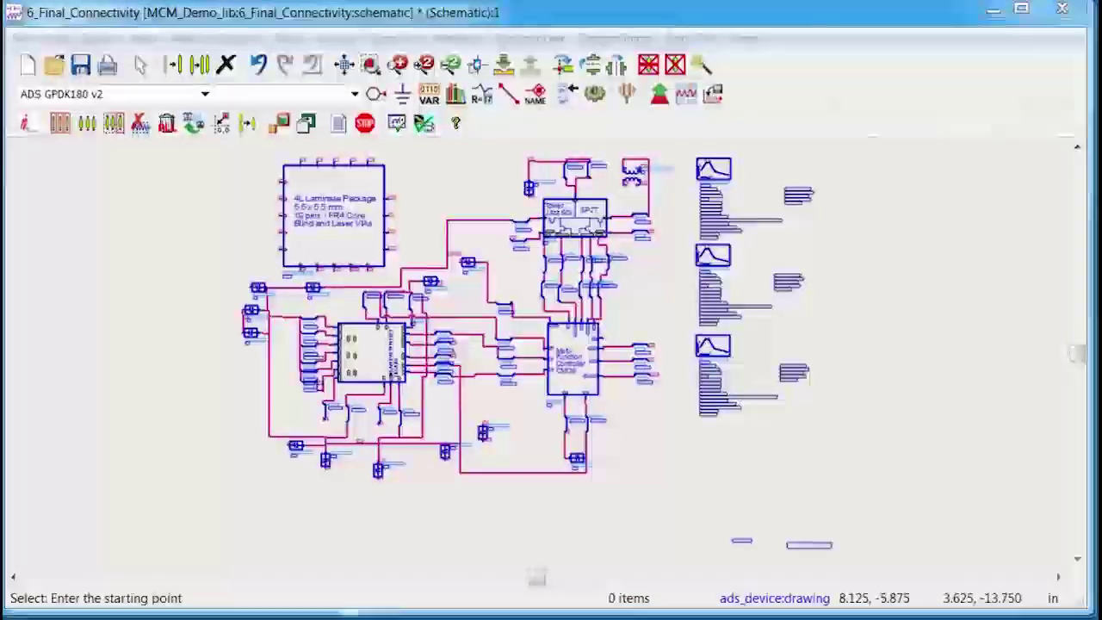
key("alt+Tab")
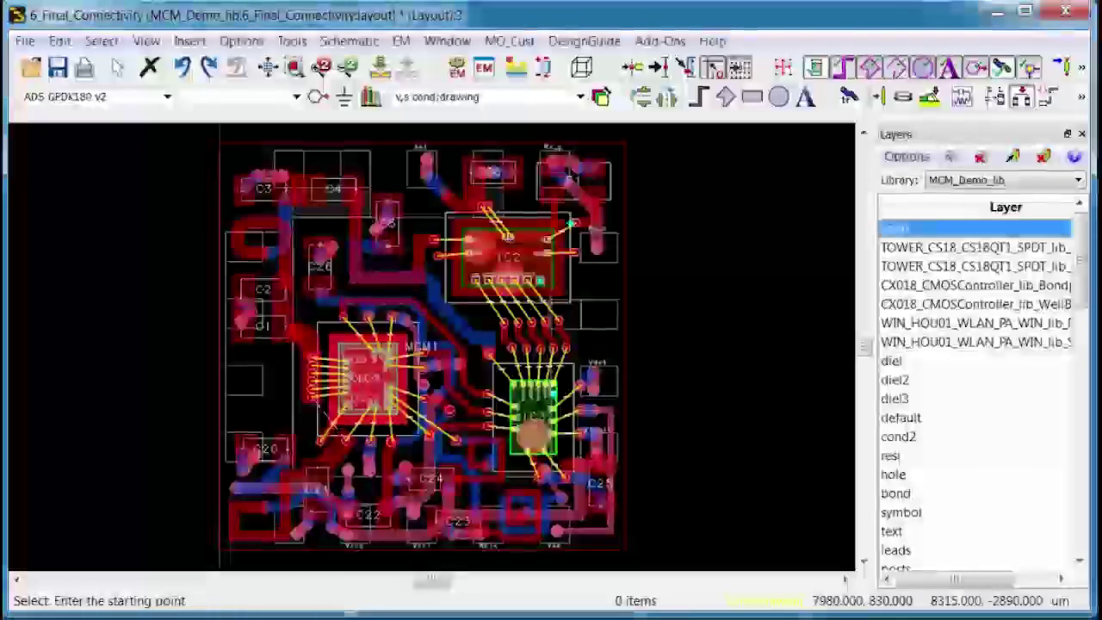
key("z")
left_click(222, 214)
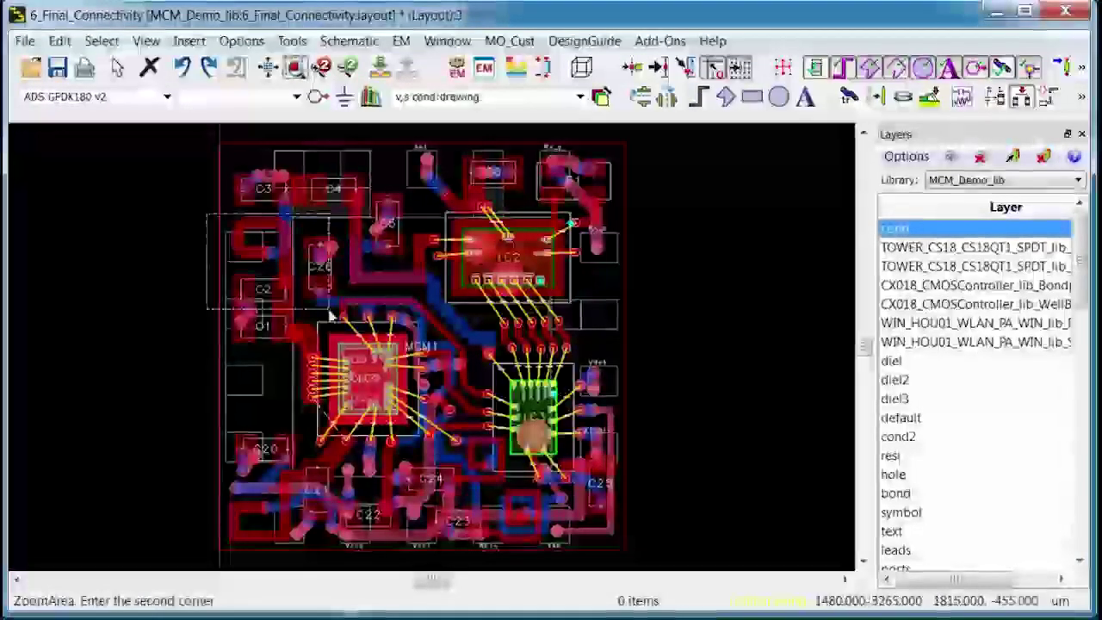
left_click(321, 291)
left_click(316, 151)
key("Delete")
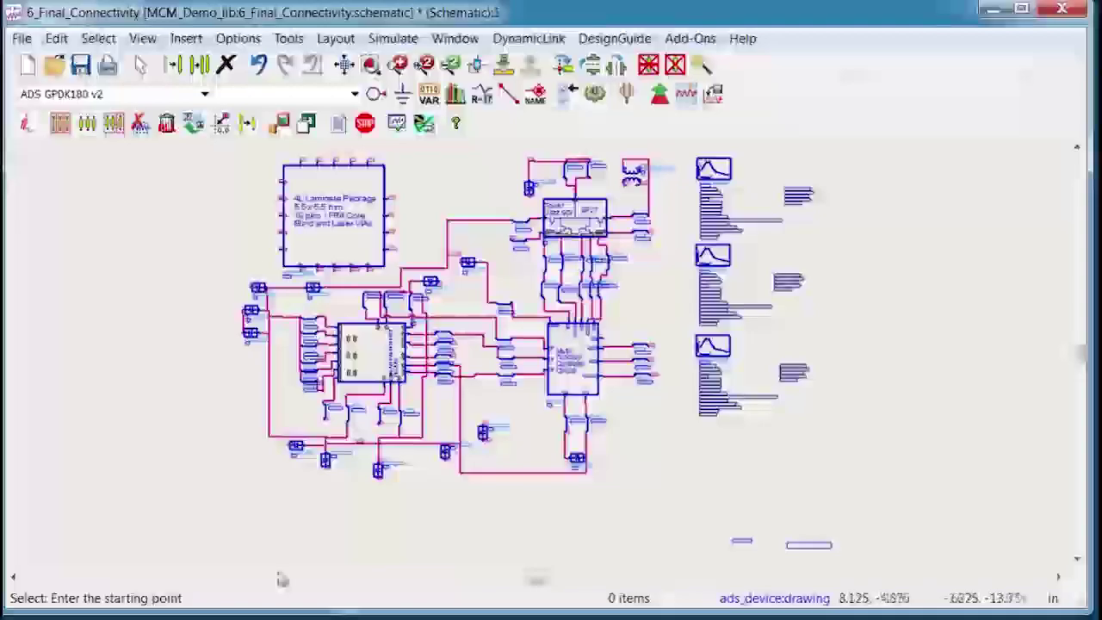
double_click(306, 320)
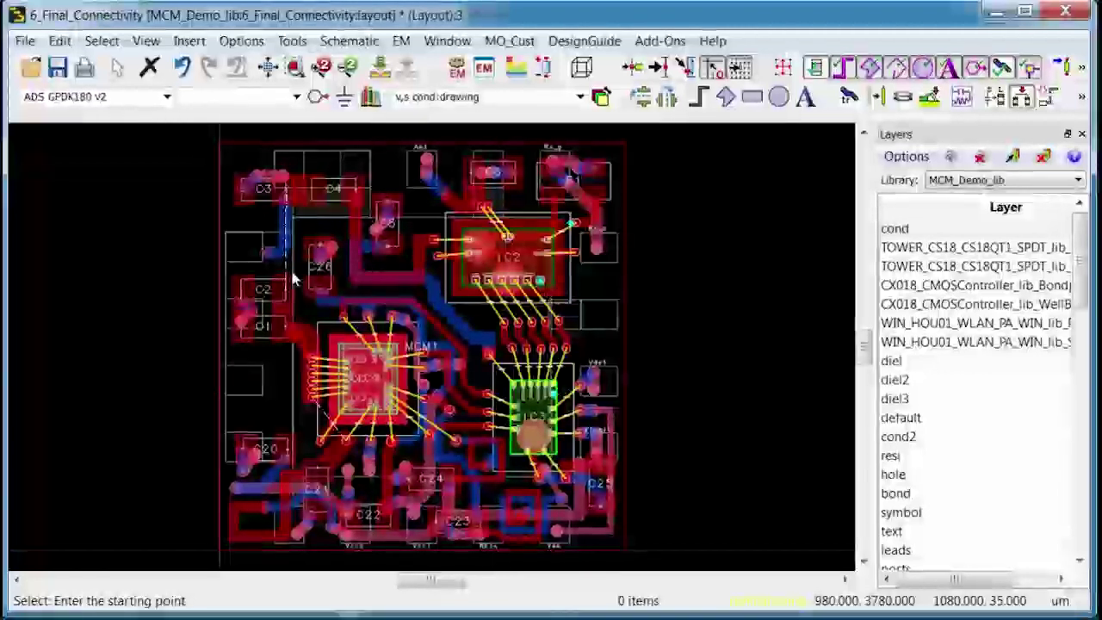
key("ctrl+z")
key("Delete")
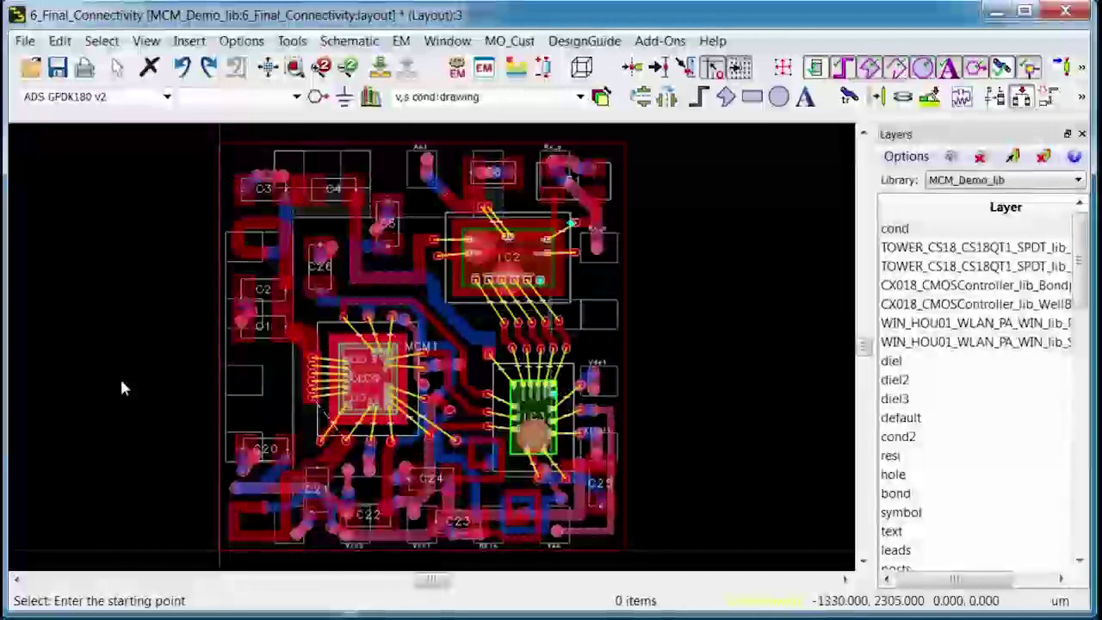
left_click(279, 45)
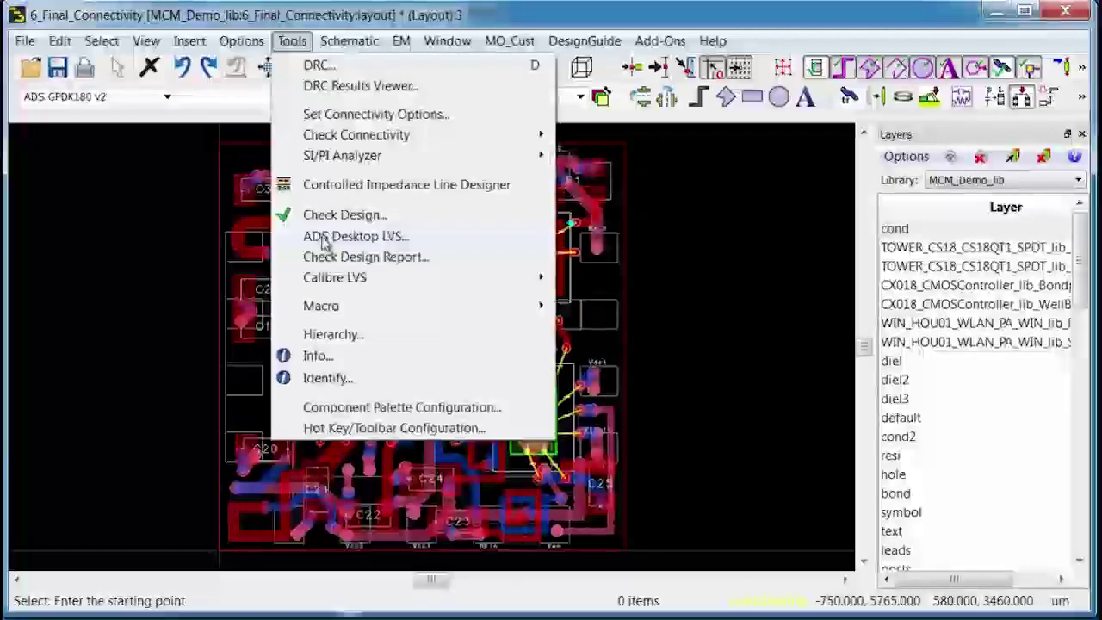
left_click(155, 267)
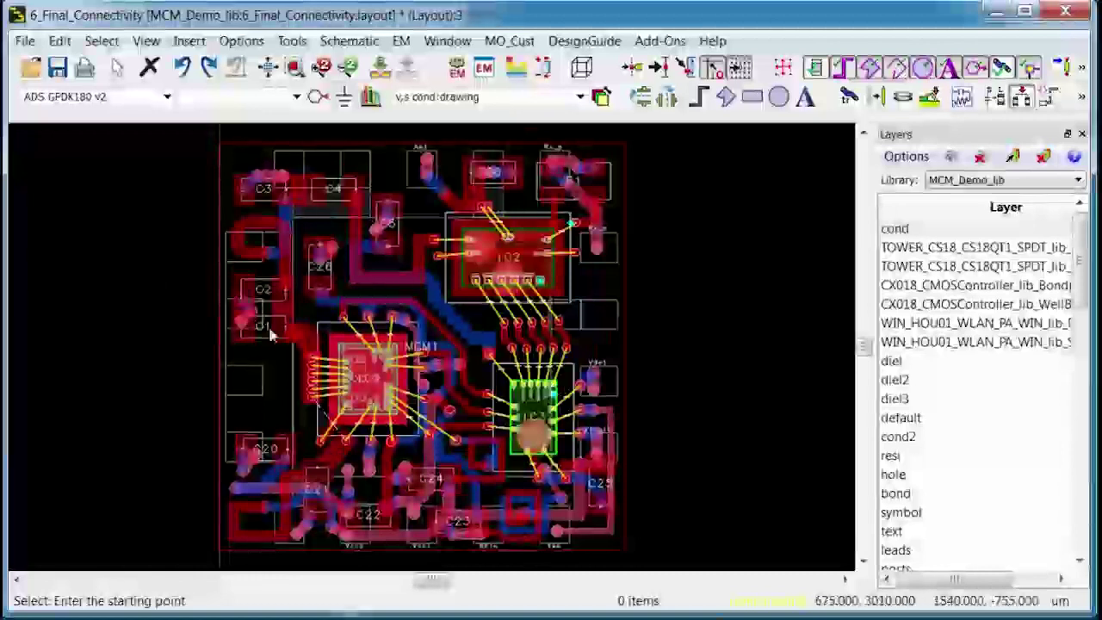
Step: Select the power amplifier IC1, the switch IC2 and the controller IC3 in turn to identify each die in the layout
left_click(362, 373)
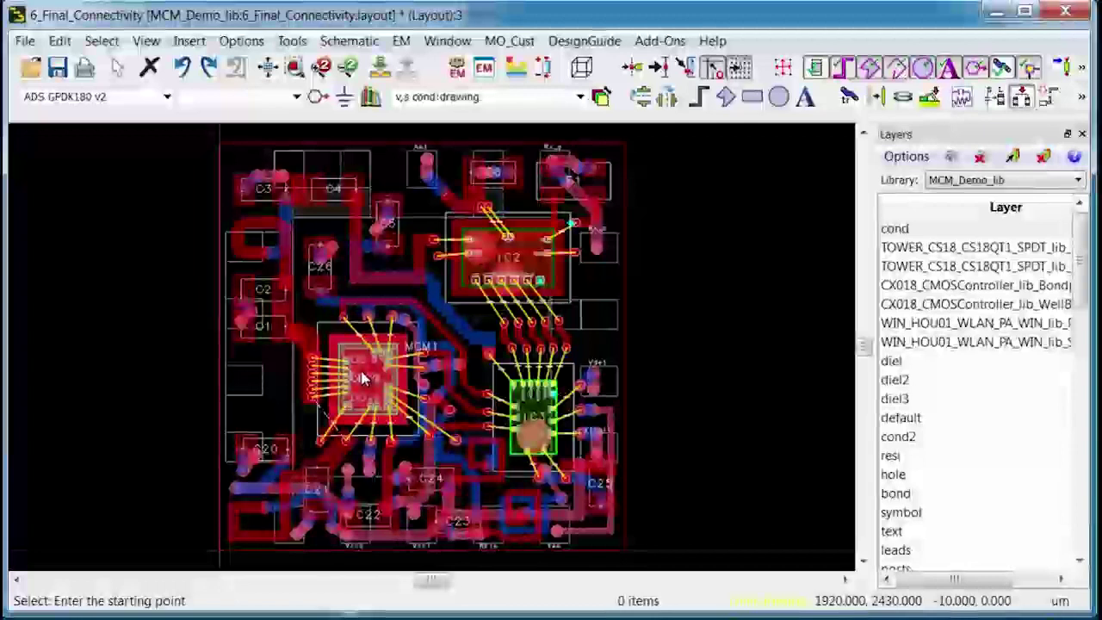
left_click(363, 379)
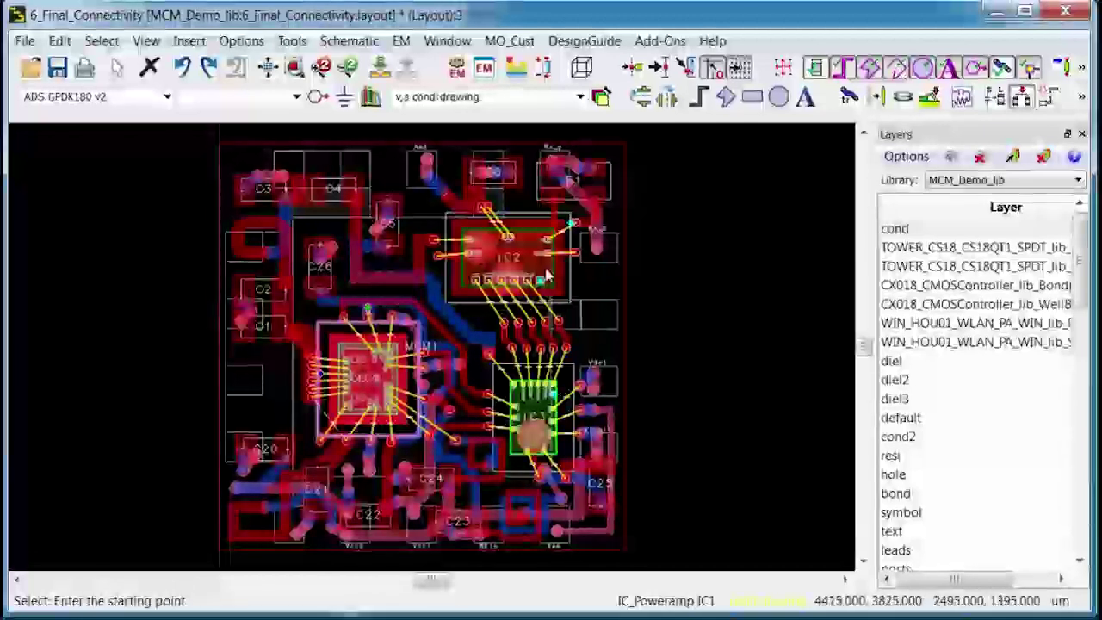
left_click(545, 276)
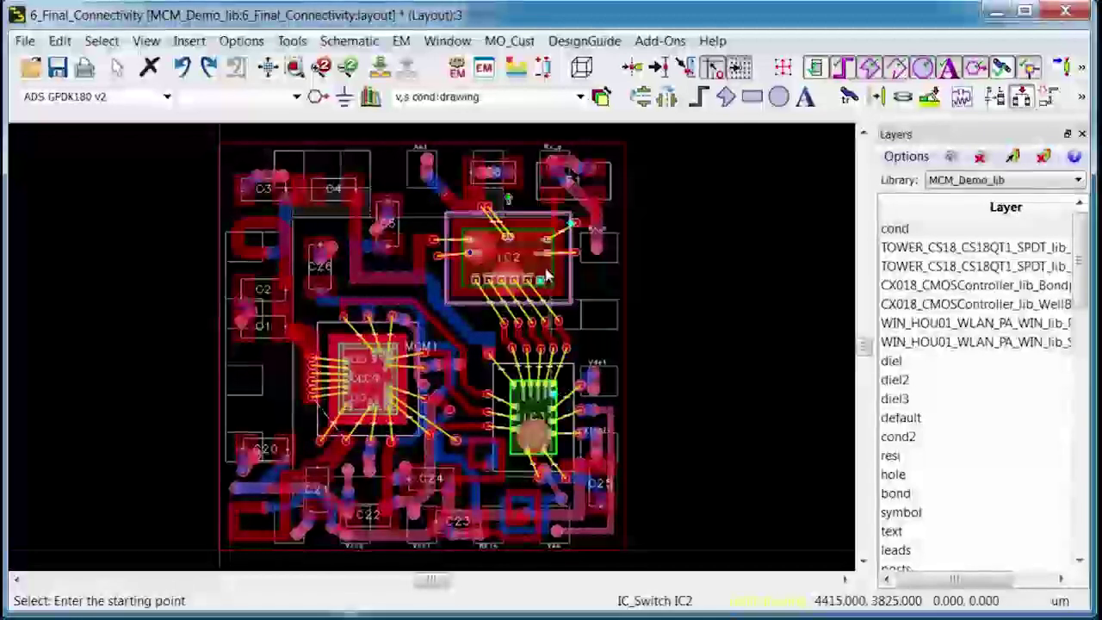
left_click(544, 419)
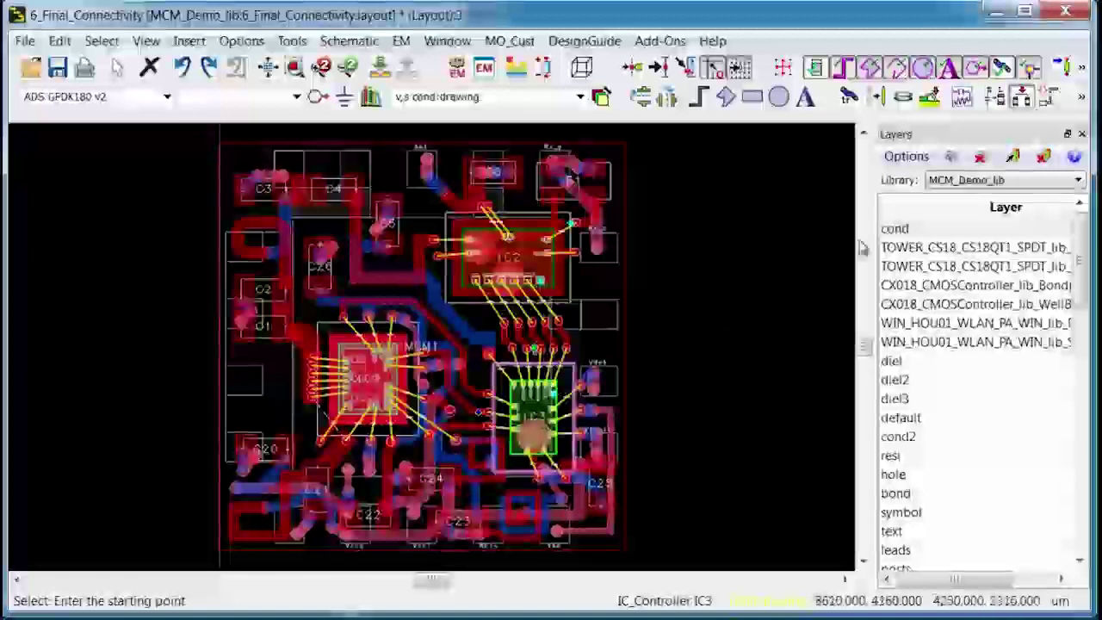
Step: Review the module's full layer list and make the first pc1 layer (pc1:drawing) the active layer
left_click_drag(873, 238, 780, 344)
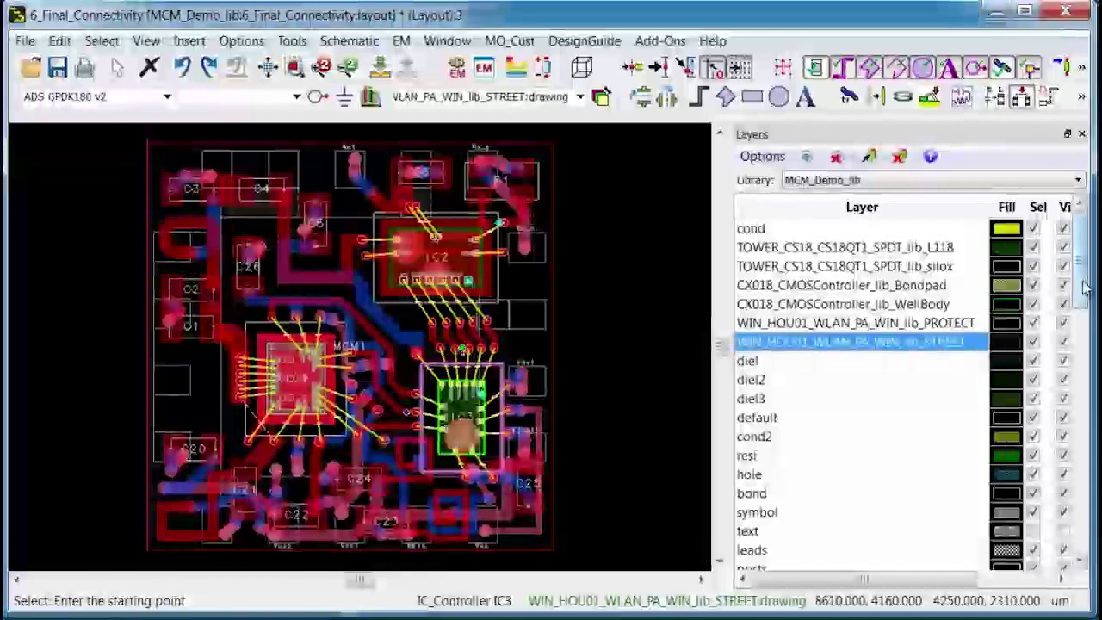
scroll(1085, 290, "down", 3)
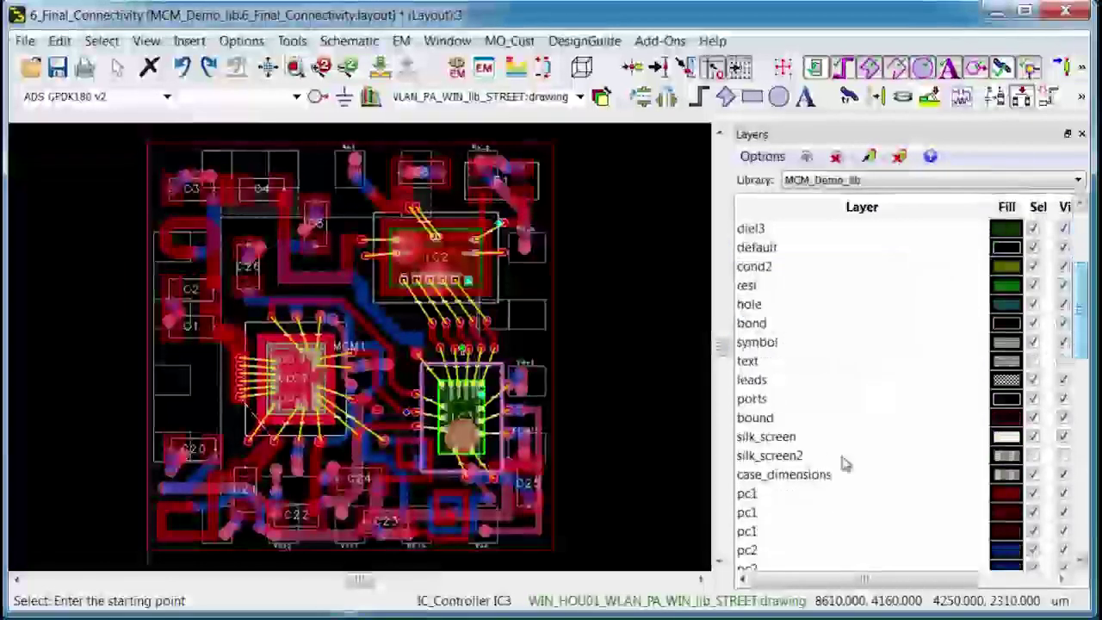
left_click(783, 493)
left_click_drag(728, 285, 992, 305)
left_click(709, 385)
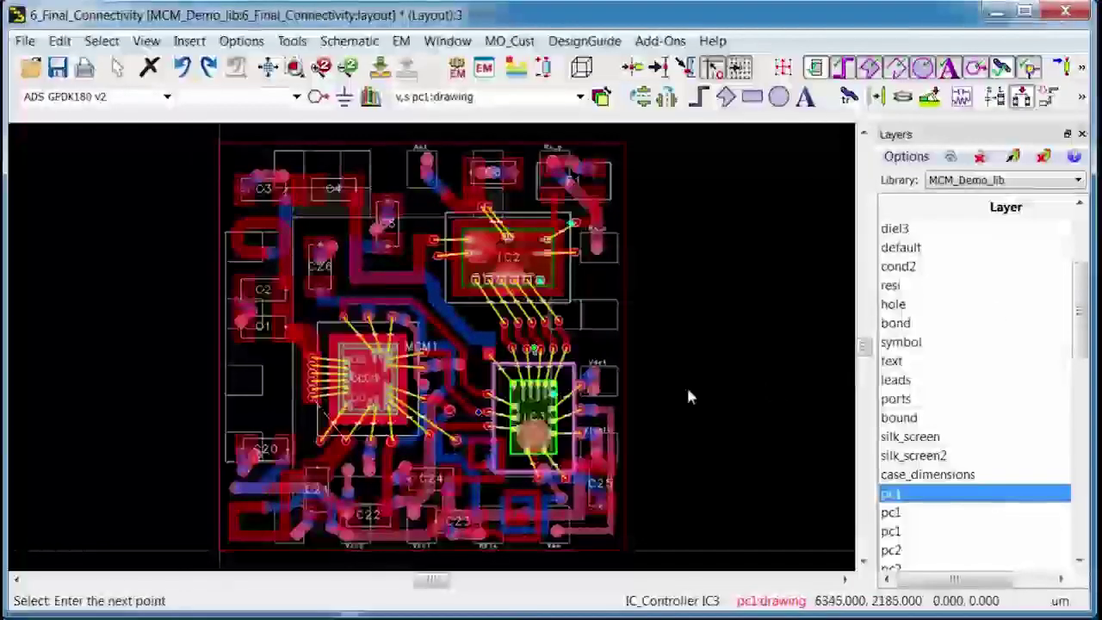
Step: Inspect the via in the looped trace above C2 and review the via definitions of MCM_Demo_lib
key("z")
left_click(237, 231)
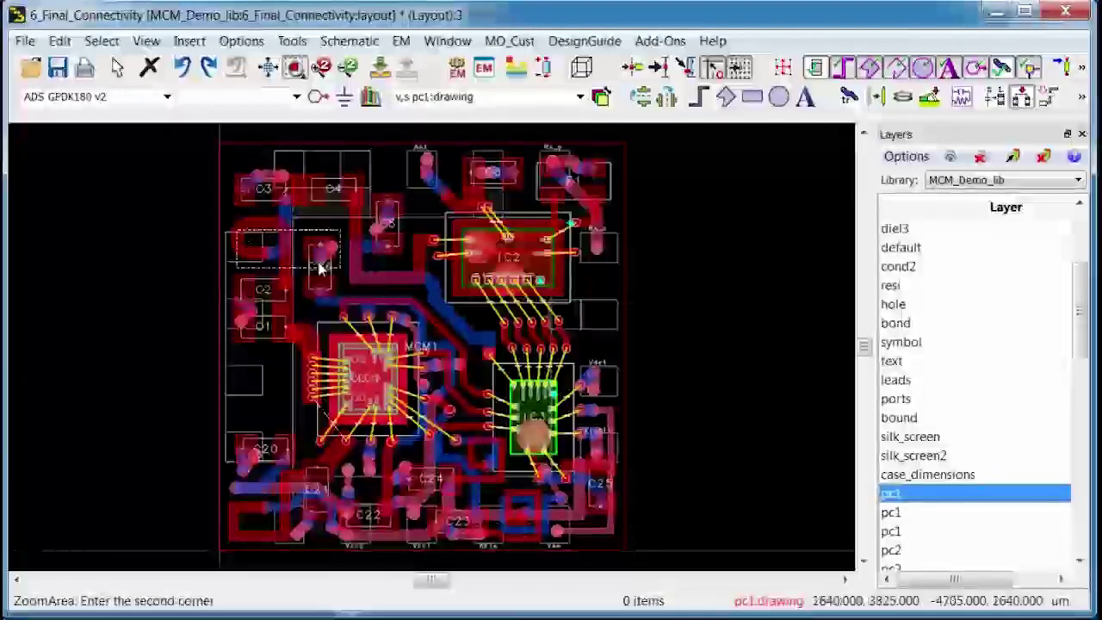
left_click(301, 267)
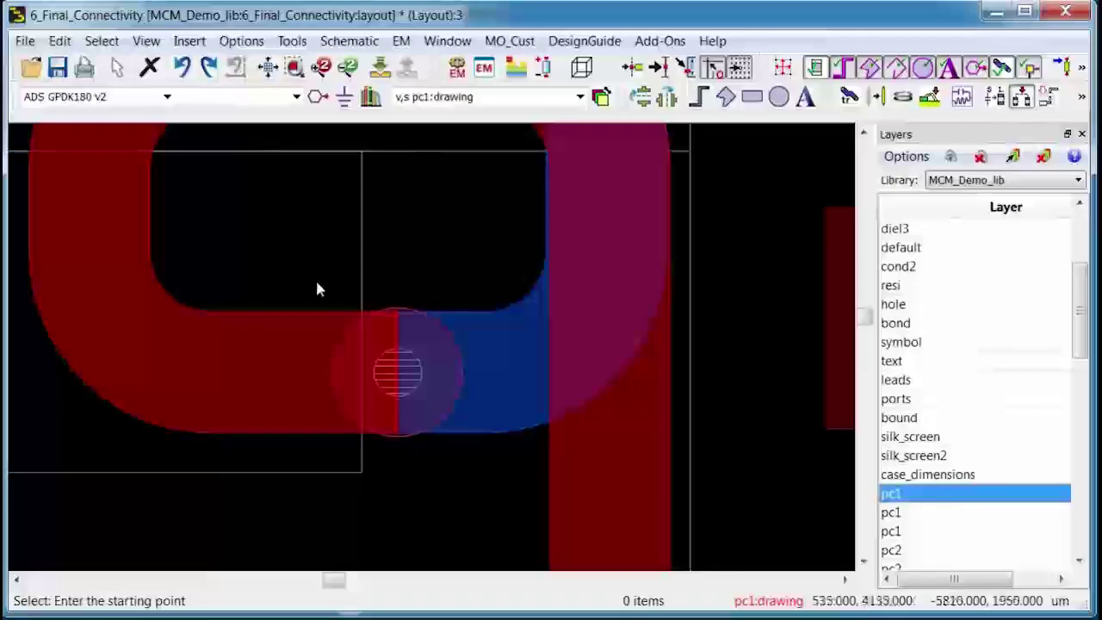
left_click(241, 40)
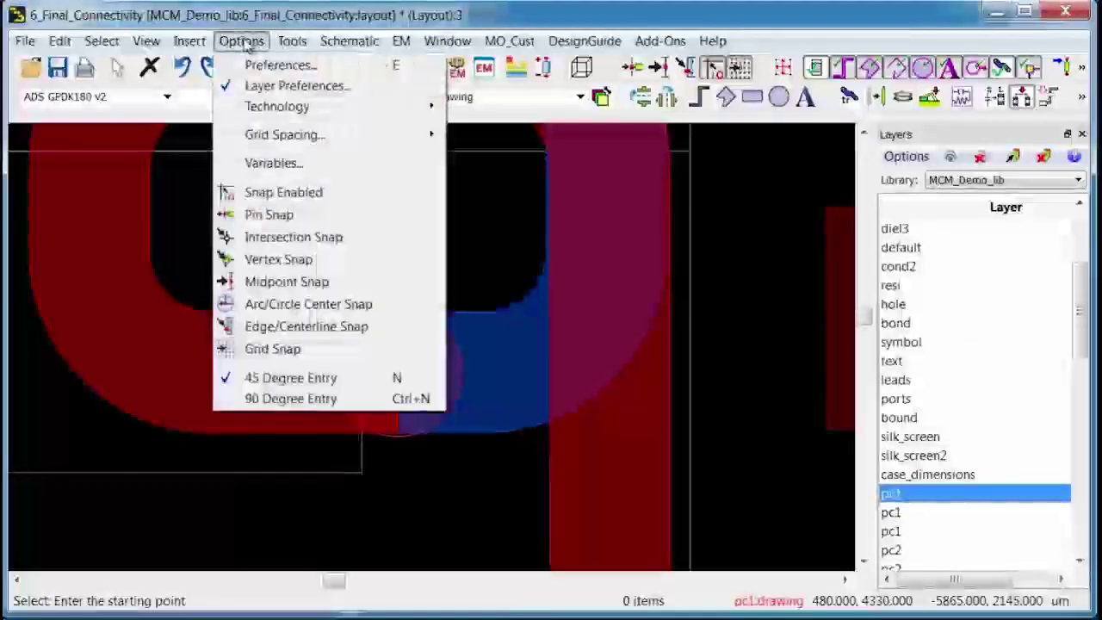
mouse_move(250, 109)
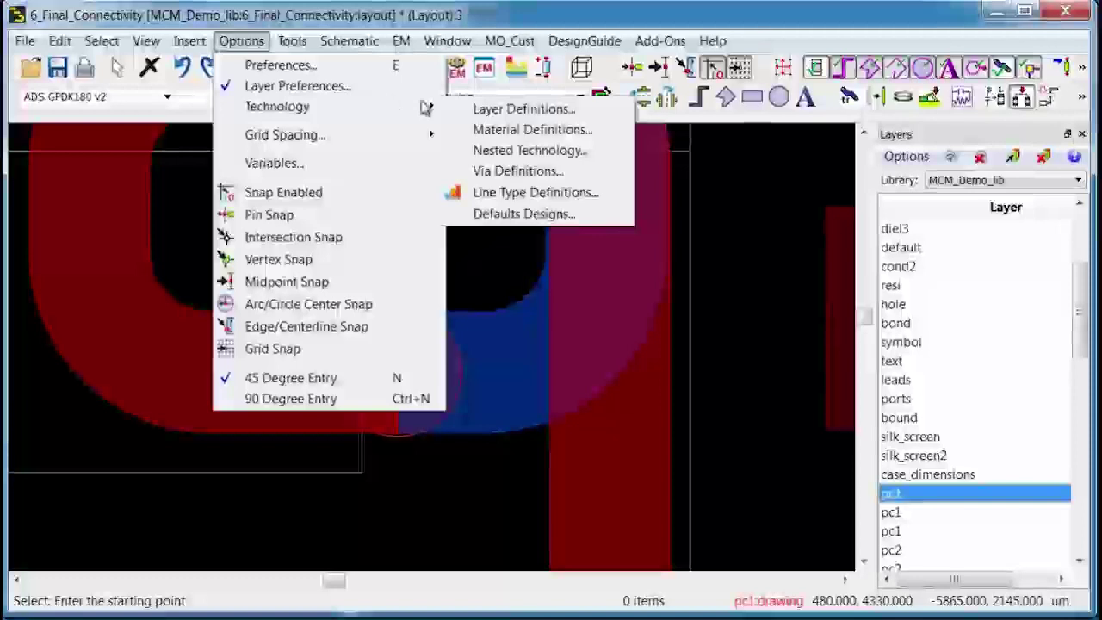
left_click(493, 172)
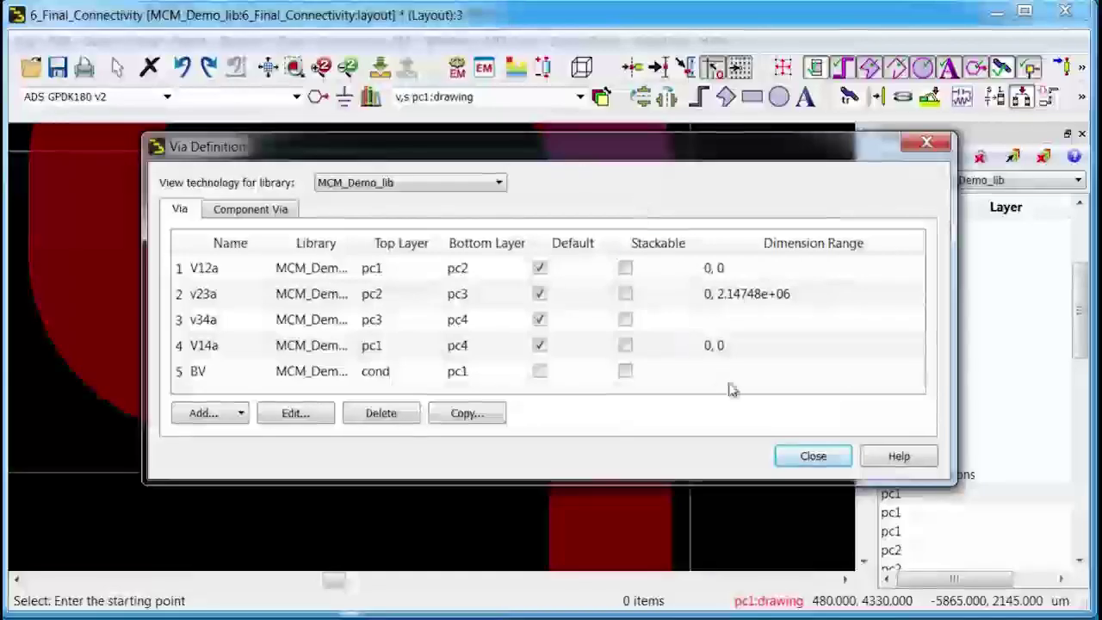
left_click(812, 457)
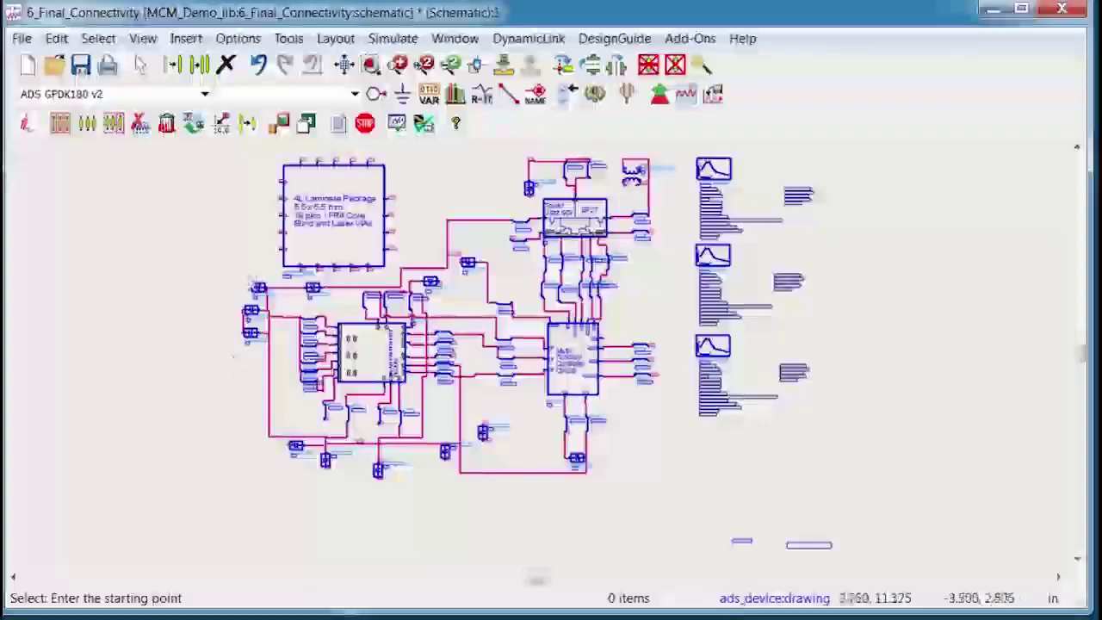
Step: Examine the schematic wires linking capacitors C1, C2, C3 and C4 to the Bondwire1 net
key("z")
left_click(253, 266)
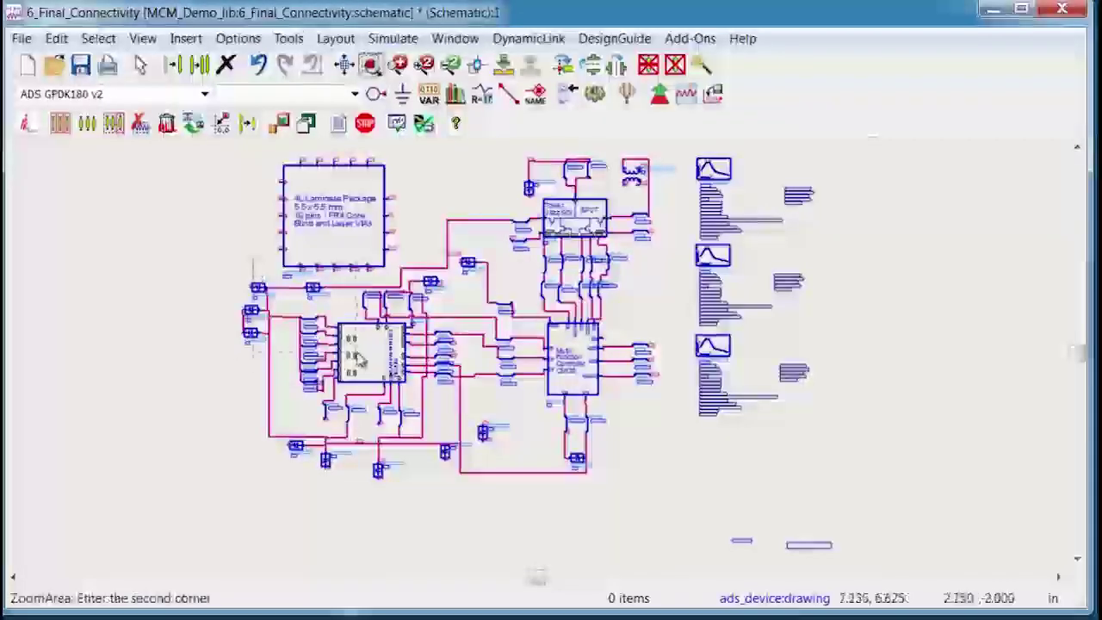
left_click(352, 356)
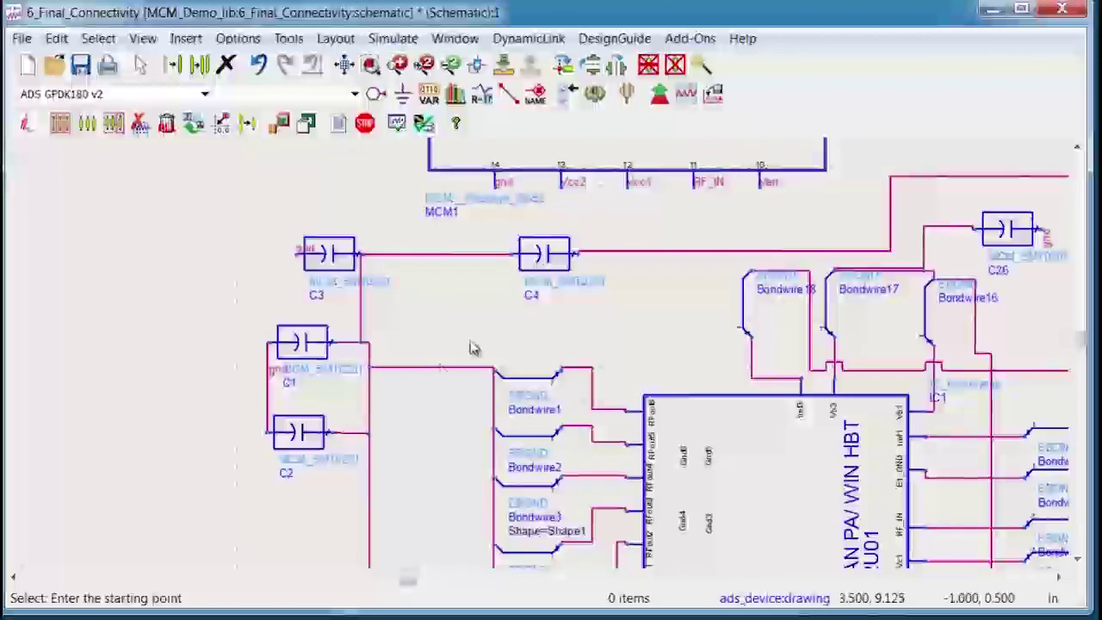
left_click(361, 309)
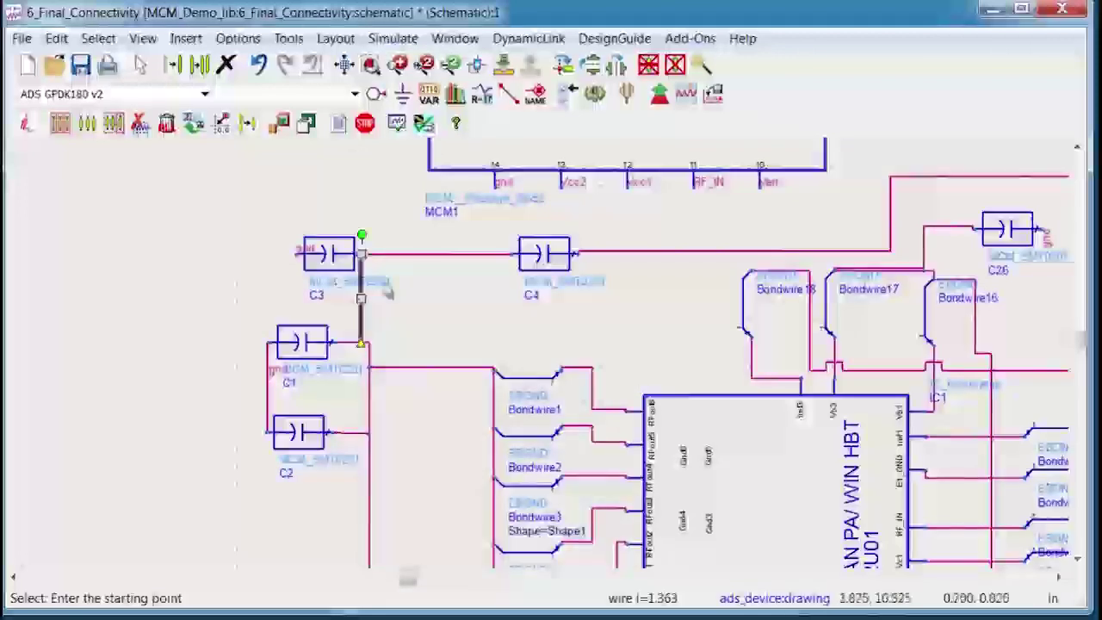
left_click(437, 255)
left_click(416, 362)
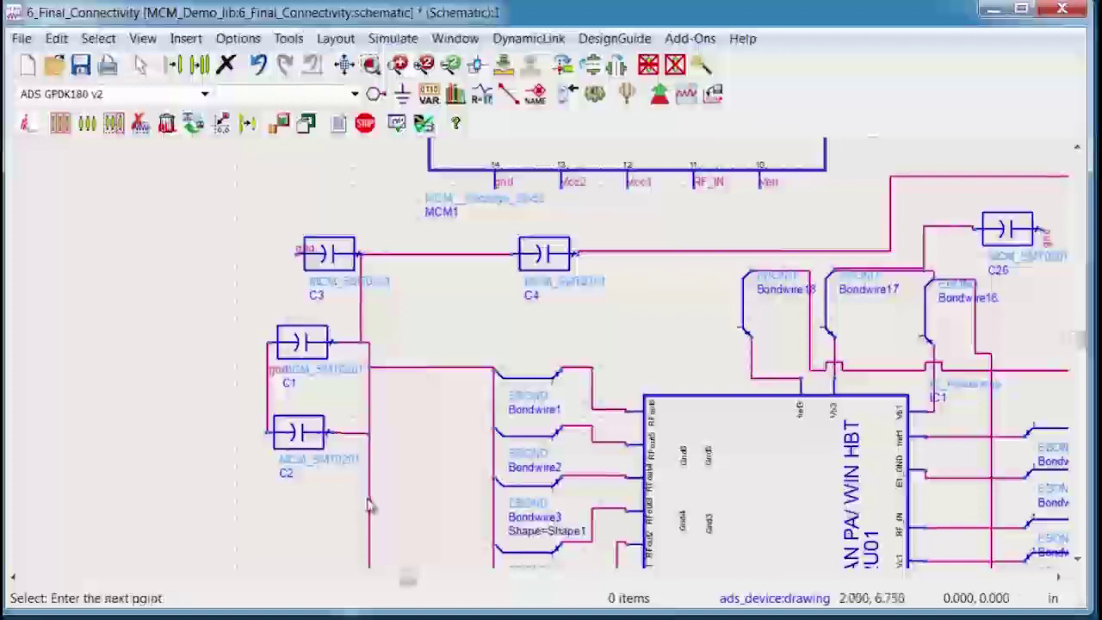
left_click(369, 505)
left_click(305, 526)
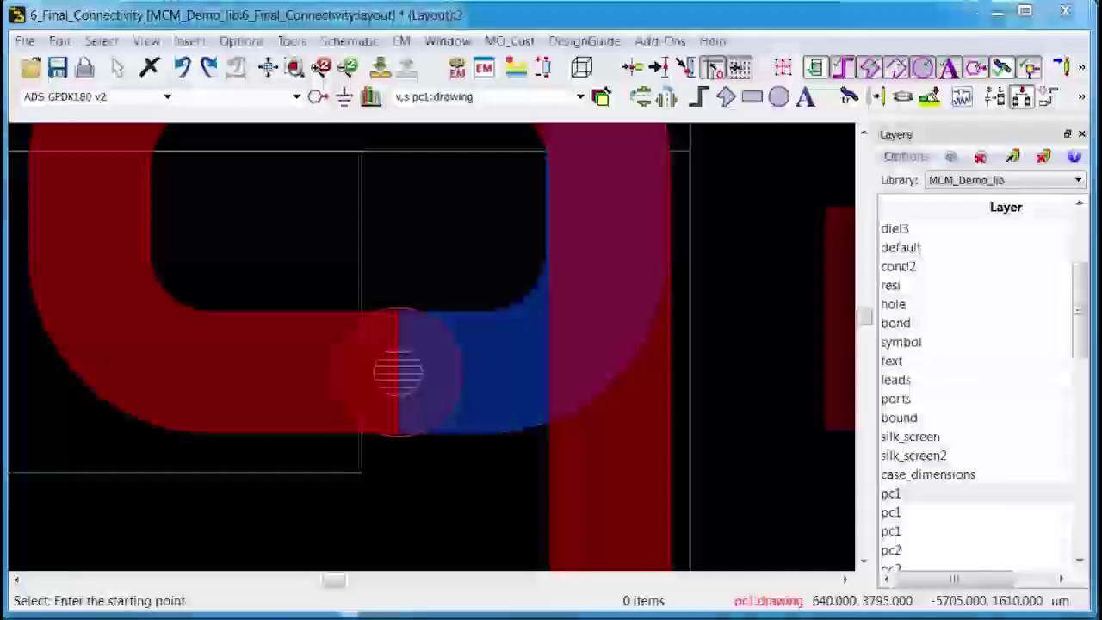
Step: Route a 150 µm wide curved-corner trace on pc1 from C20's inner pad into a loop below C1, about 3080 µm long
key("f")
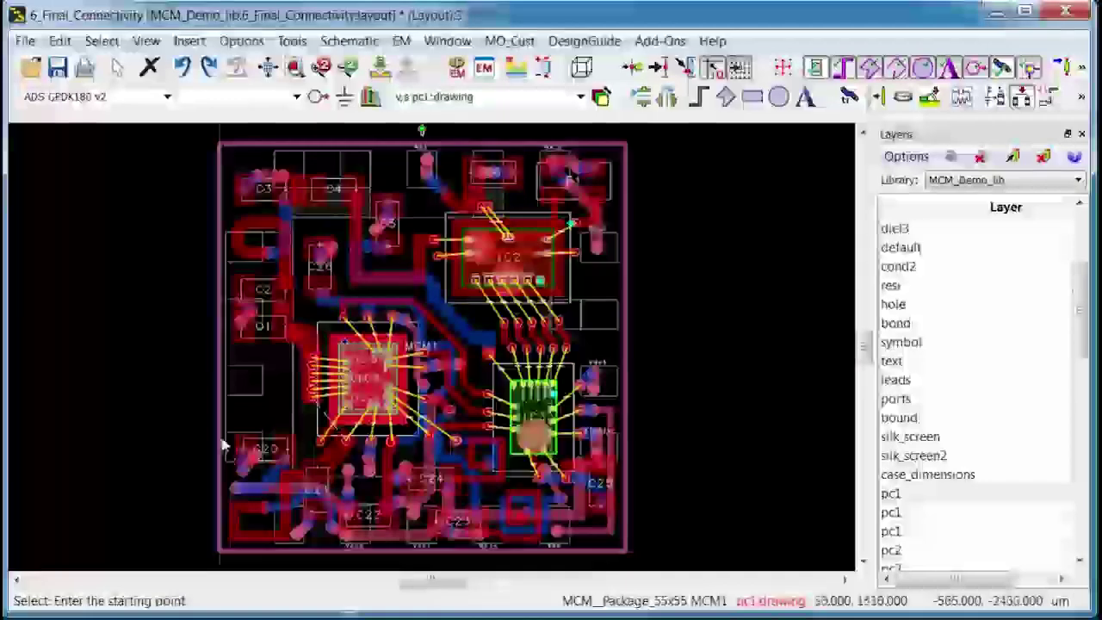
key("z")
left_click(214, 300)
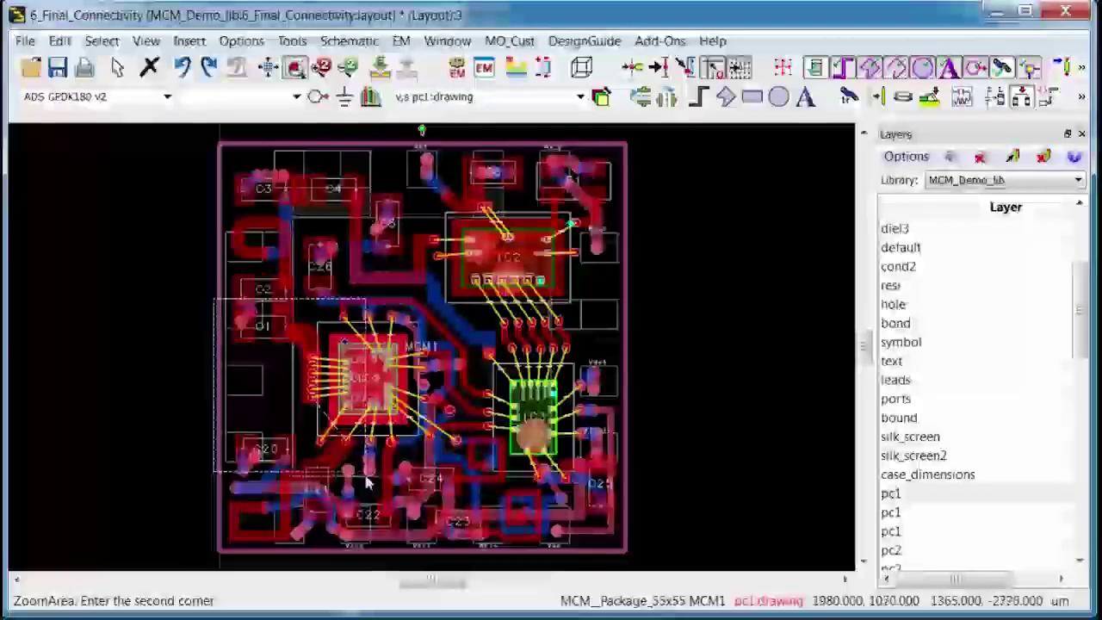
left_click(357, 476)
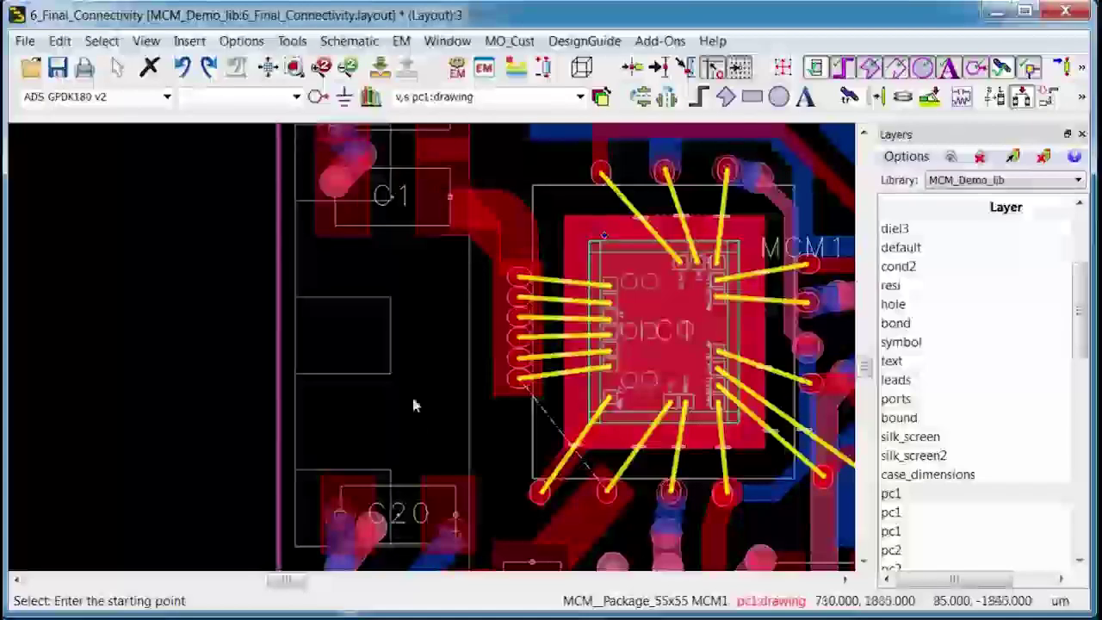
key("t")
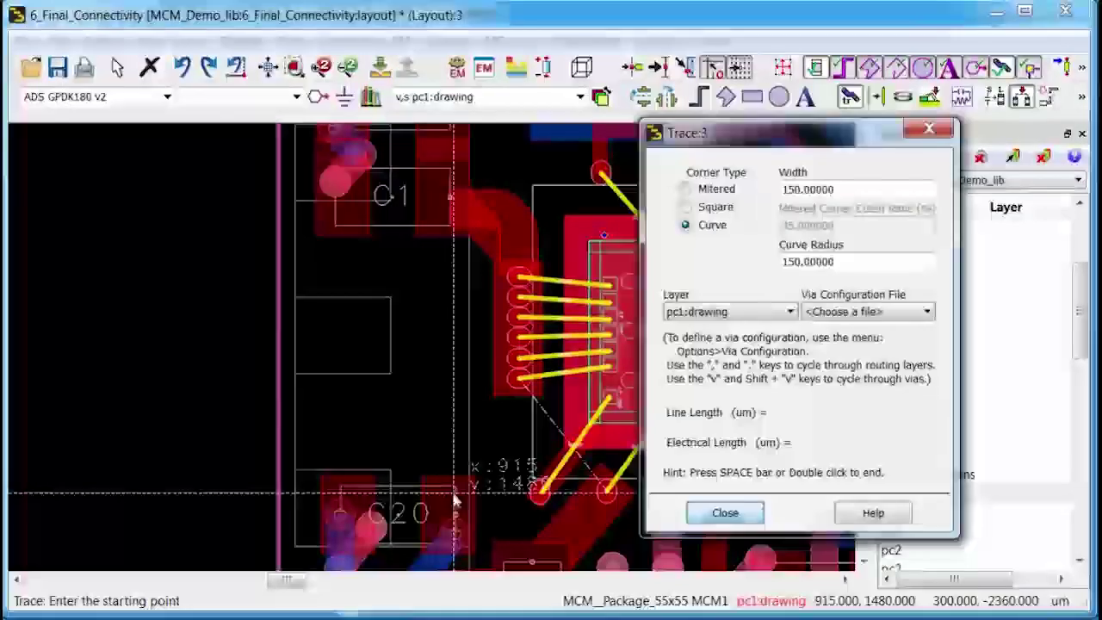
left_click(457, 513)
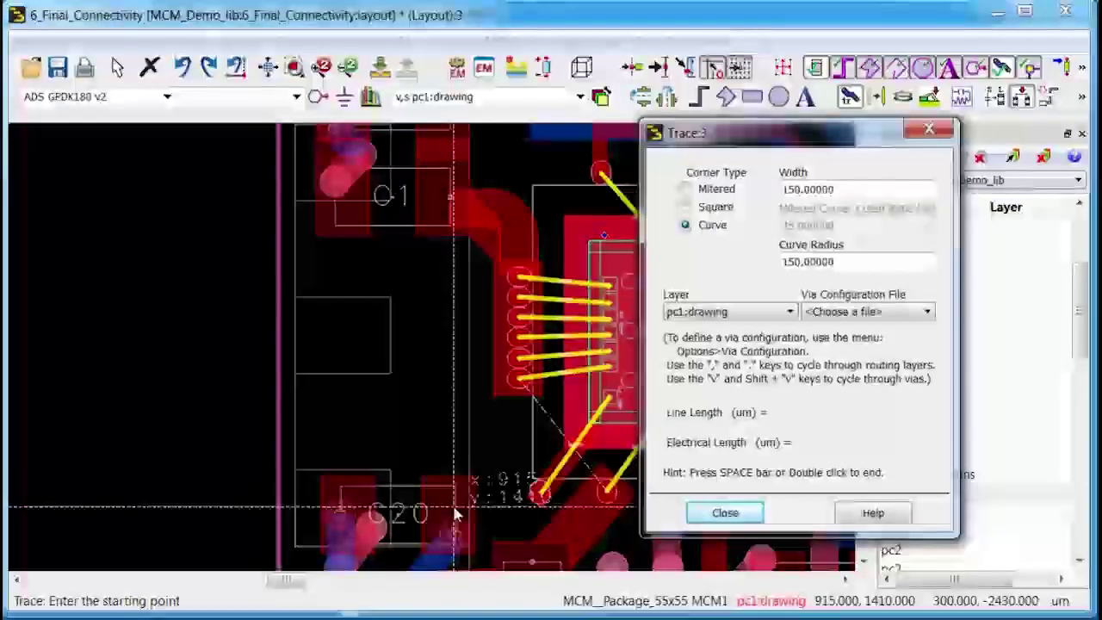
left_click(457, 271)
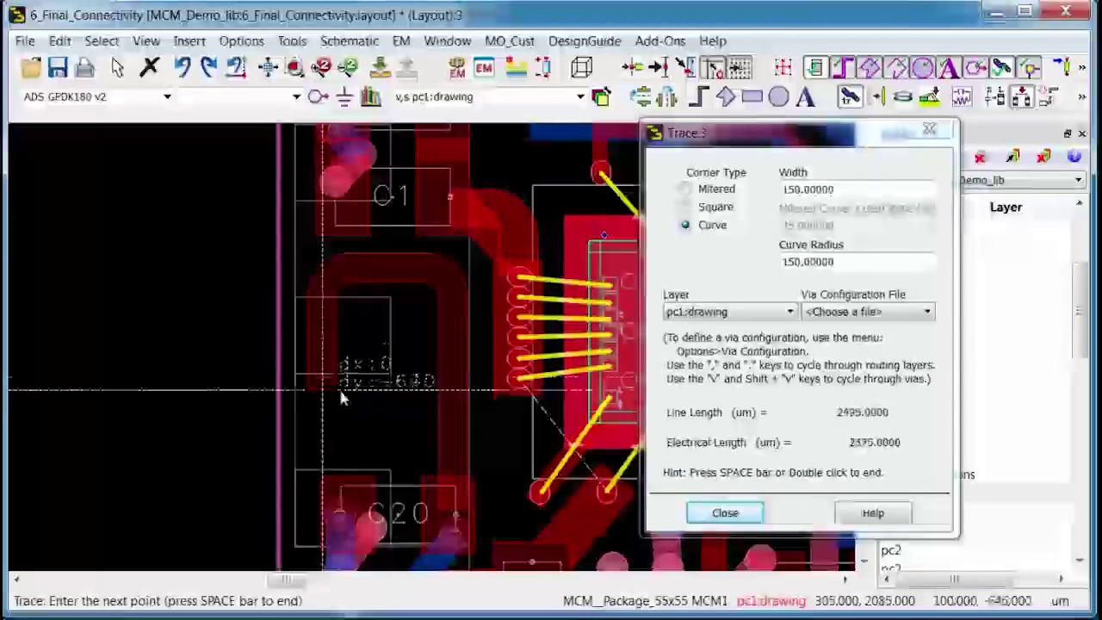
left_click(392, 411)
Step: Continue the 150 µm trace on pc2 as a second loop below C1, run it to the adjacent bondwire pads, and end it on pc1
key("period")
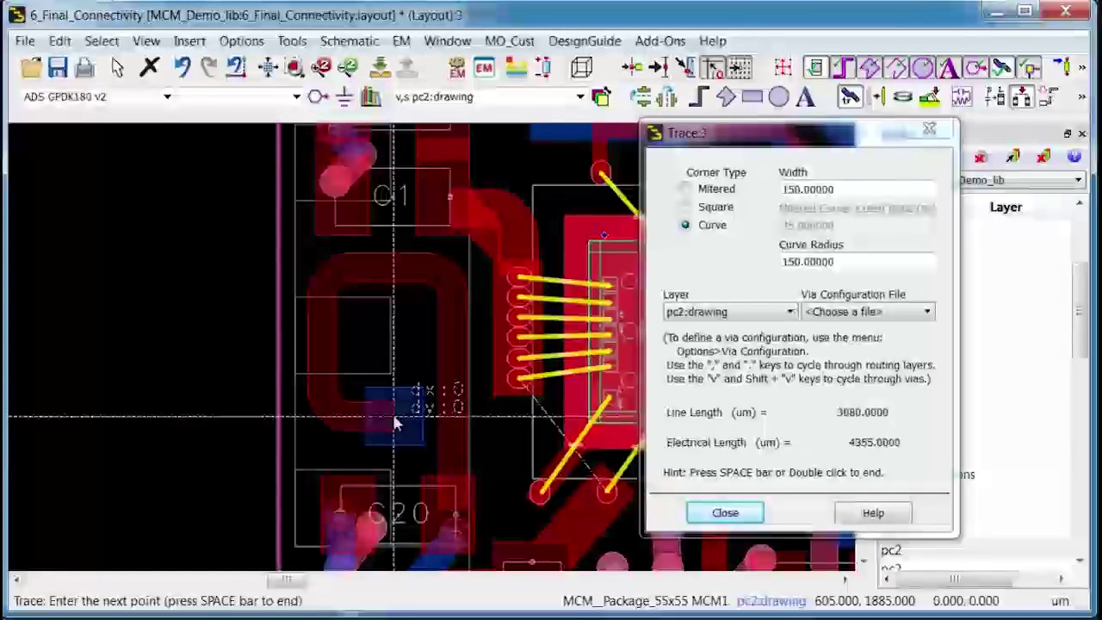
left_click(459, 422)
left_click(450, 277)
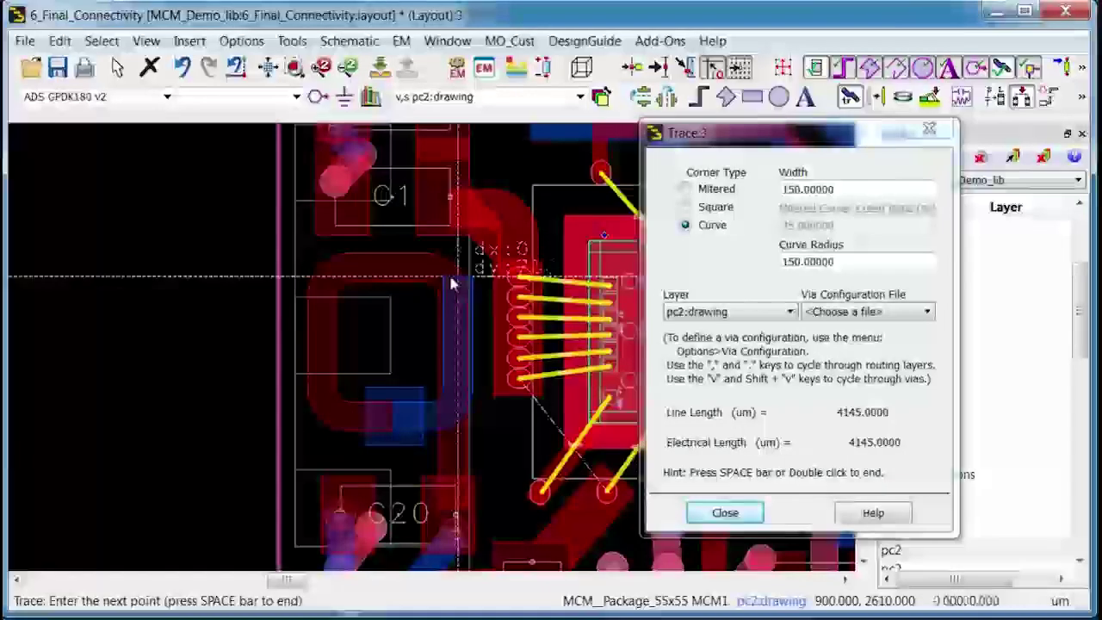
left_click(319, 278)
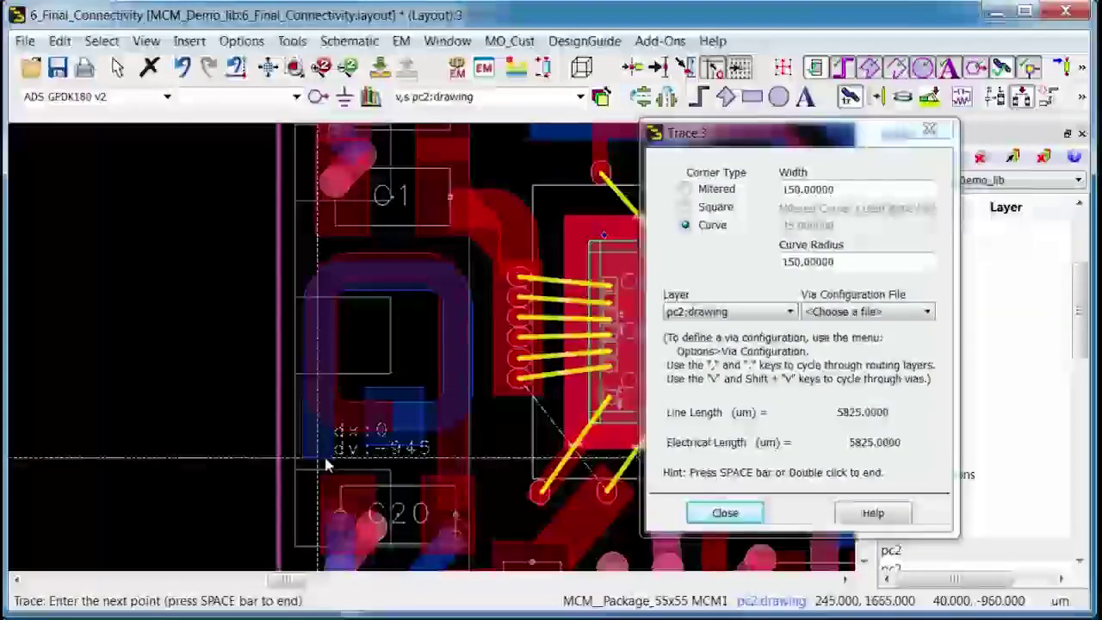
left_click(322, 458)
left_click(522, 465)
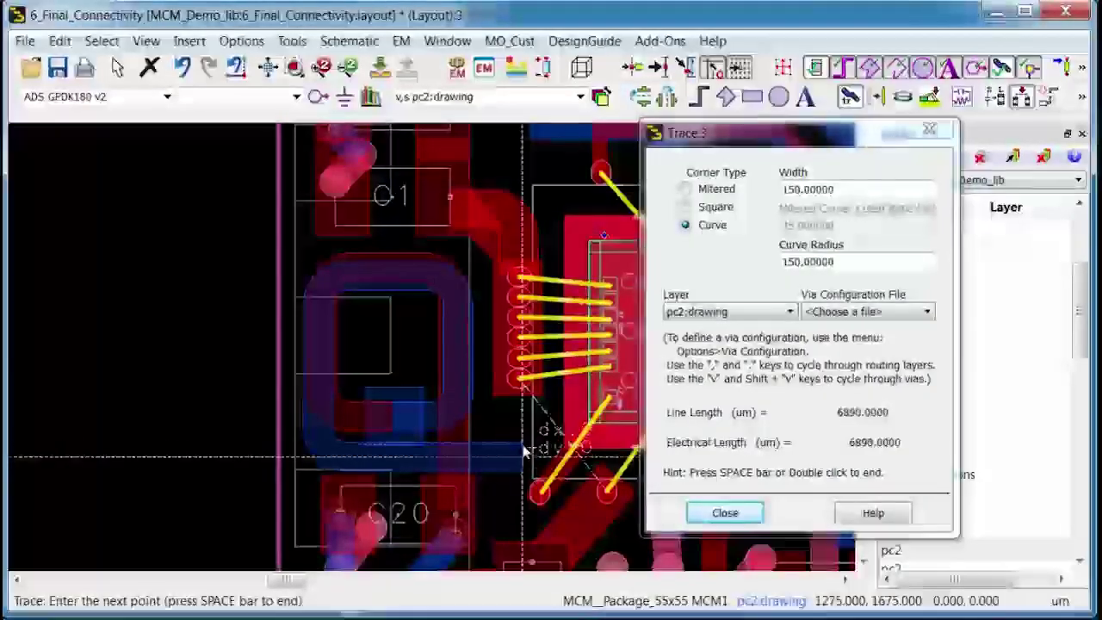
key("comma")
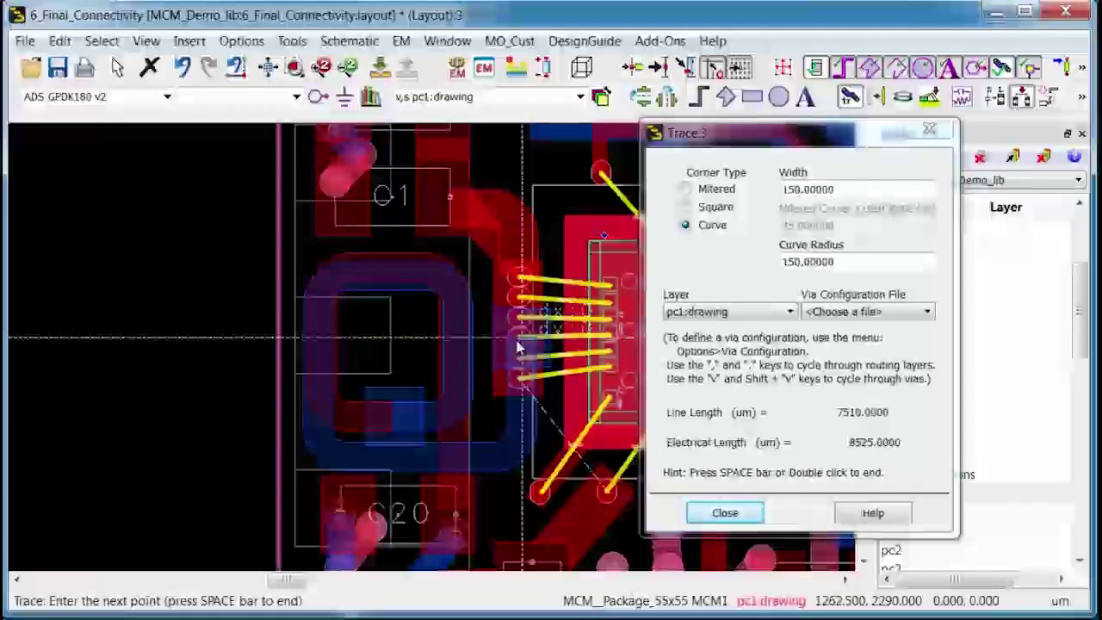
key("space")
key("Escape")
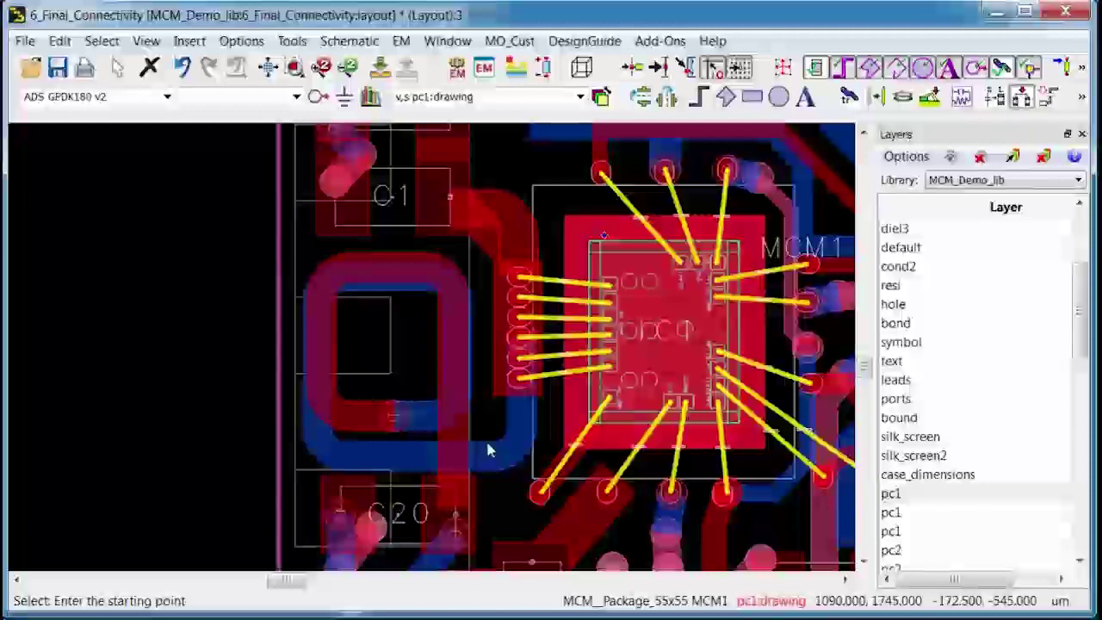
Step: Inspect the pc2 and pc1 segments of the looped trace and the transition between them below C1
left_click(488, 448)
left_click(364, 402)
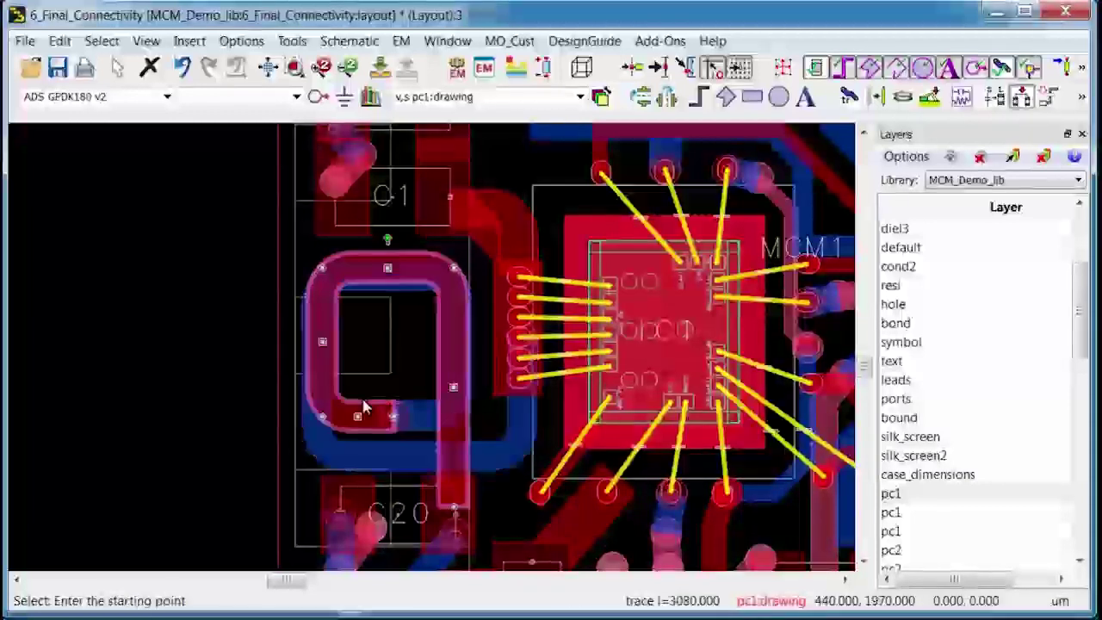
left_click(390, 395)
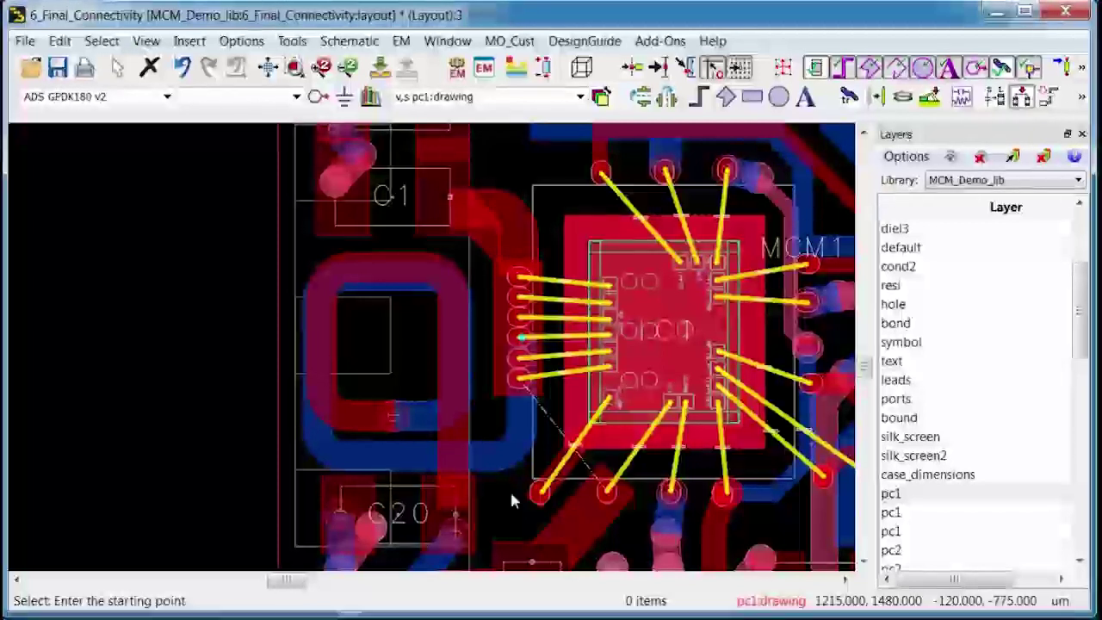
Step: Run Desktop LVS on the whole layout, checking components with pin nets across all levels with similar hierarchy and parameter mismatches
key("f")
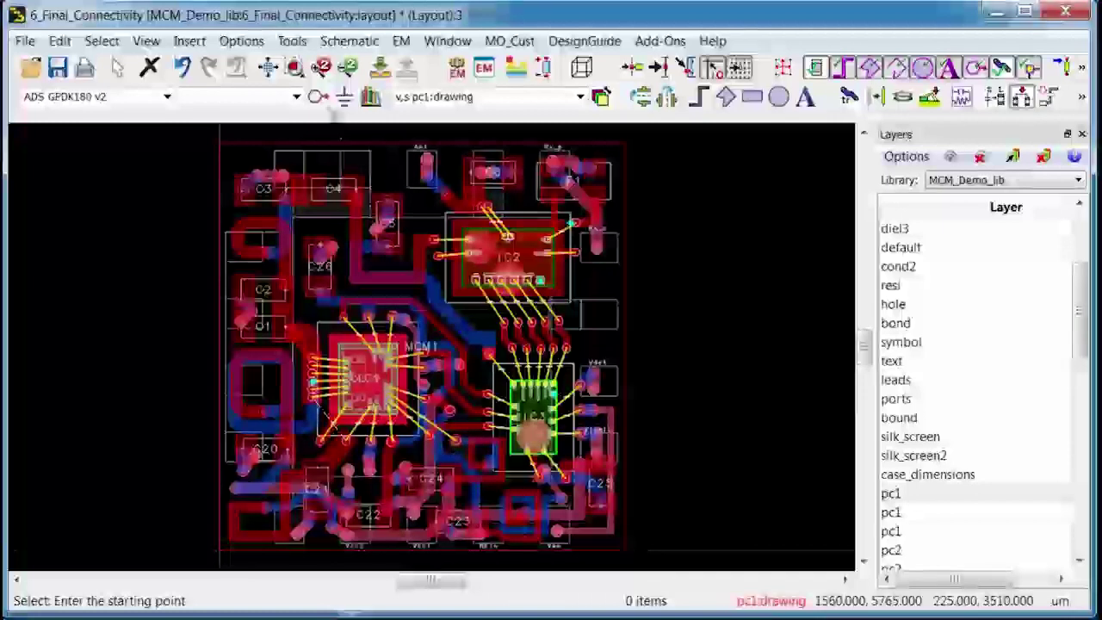
left_click(293, 41)
left_click(327, 238)
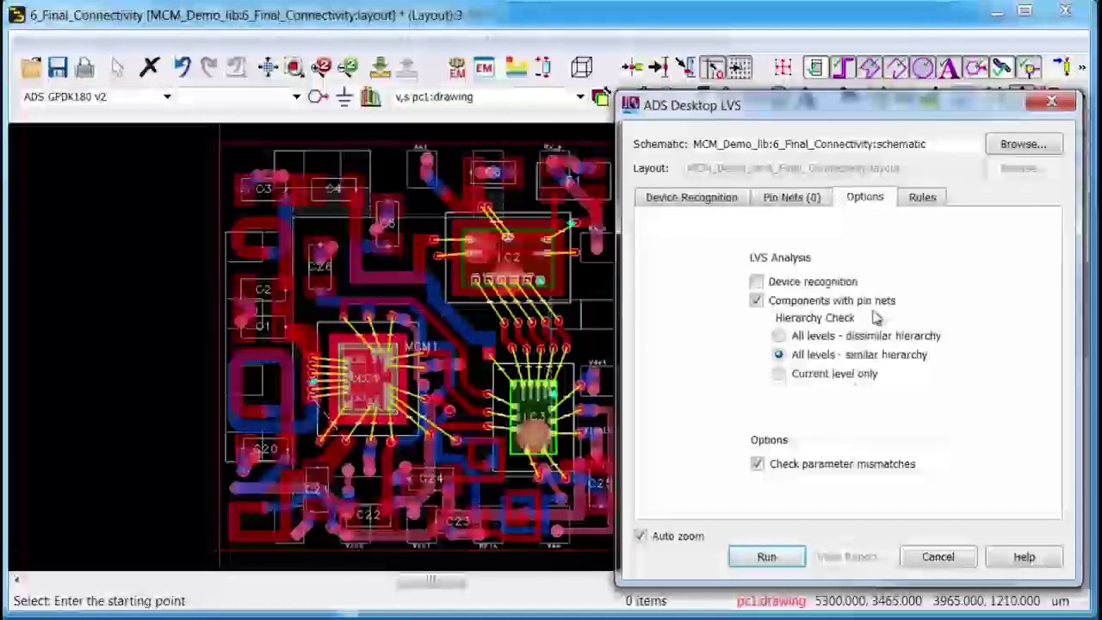
left_click(765, 556)
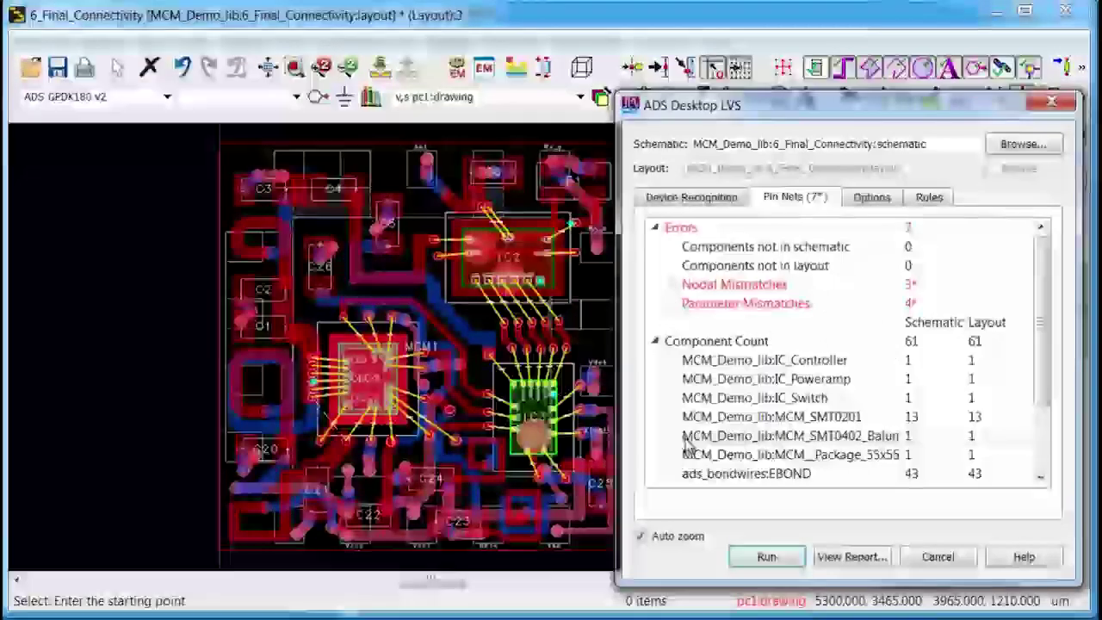
Step: Examine the Bondwire5 nodal mismatch, comparing its full schematic and layout connection lists
left_click(672, 284)
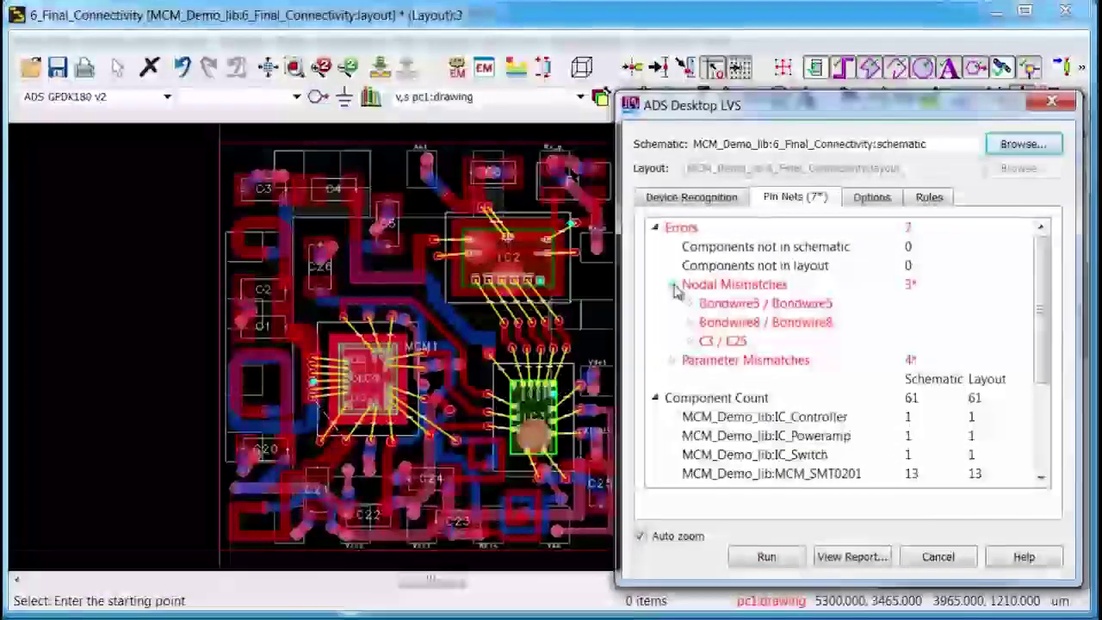
left_click(689, 304)
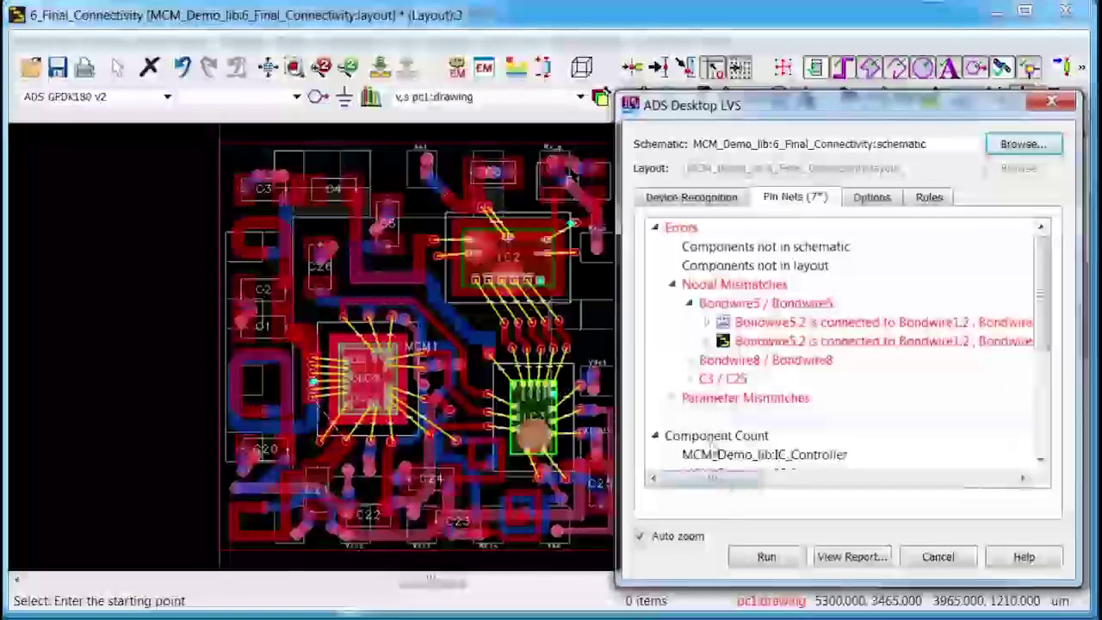
left_click_drag(723, 488, 923, 470)
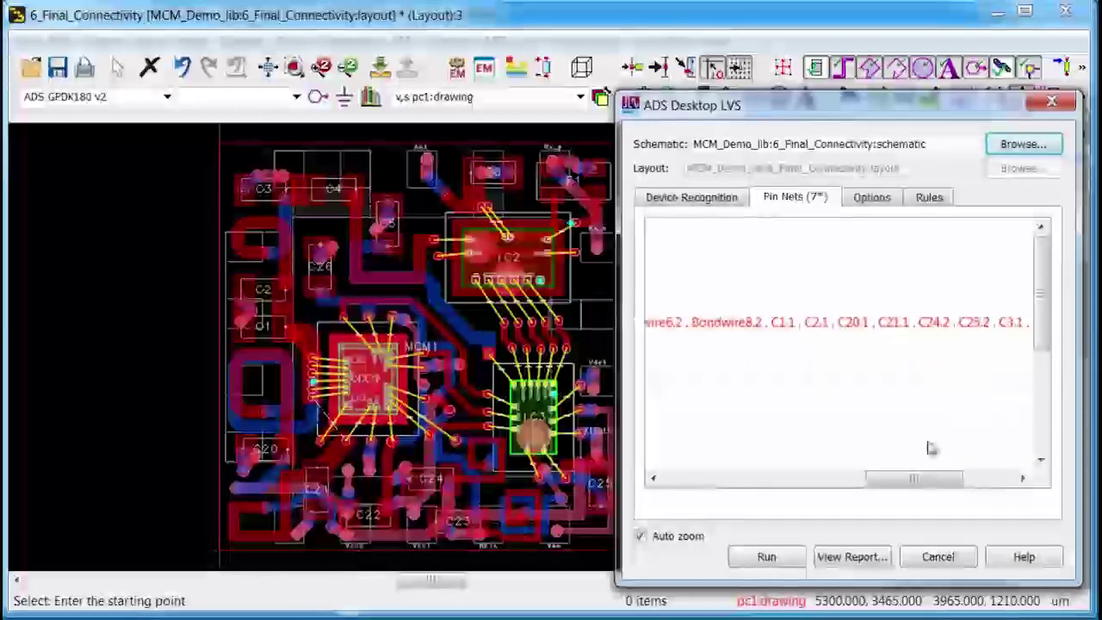
left_click_drag(928, 489, 837, 485)
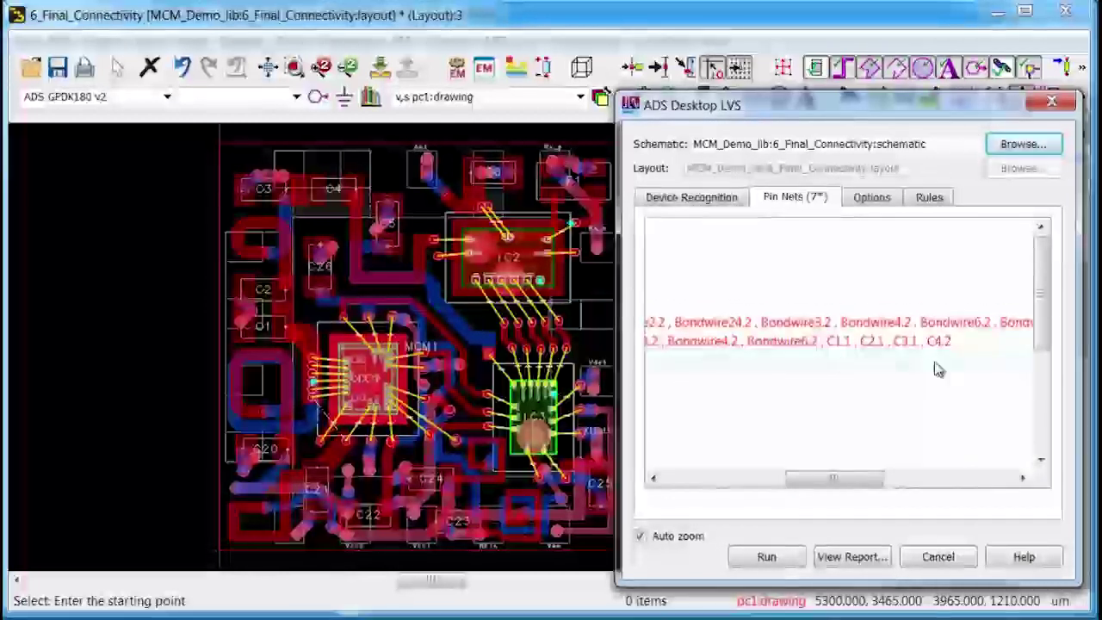
left_click_drag(834, 482, 697, 487)
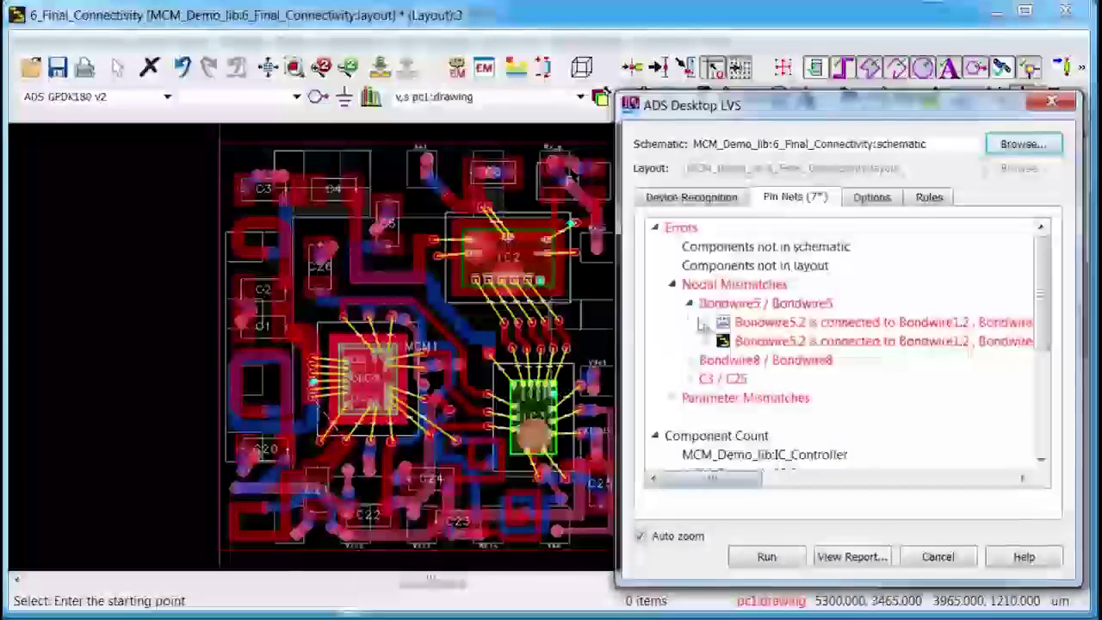
left_click(688, 304)
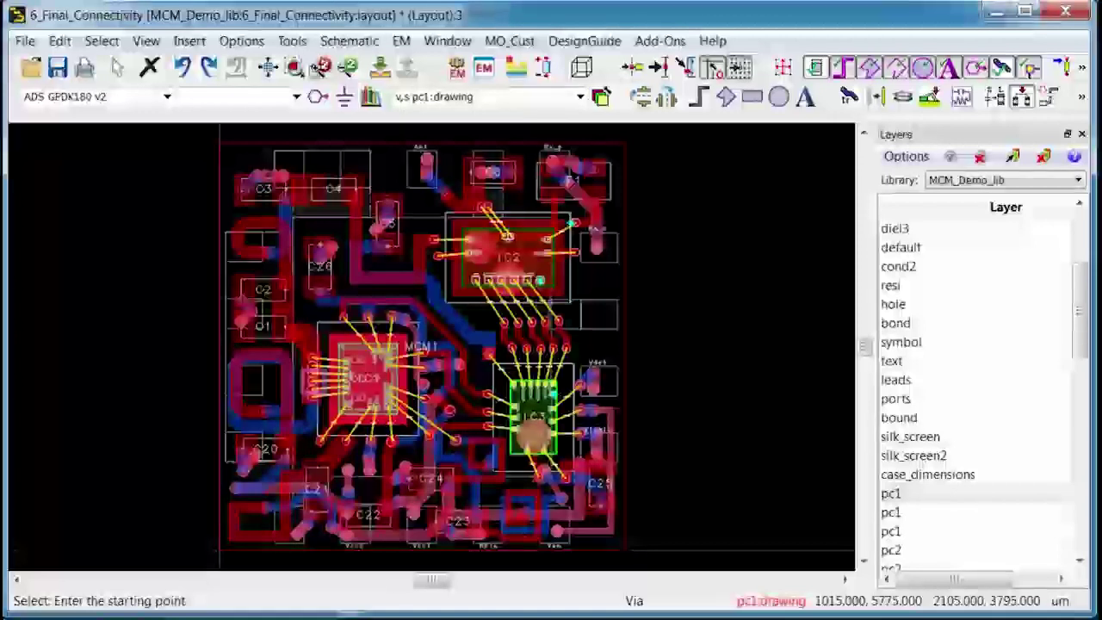
Step: Rerun Desktop LVS on the revised layout and return to the layout view
left_click(292, 42)
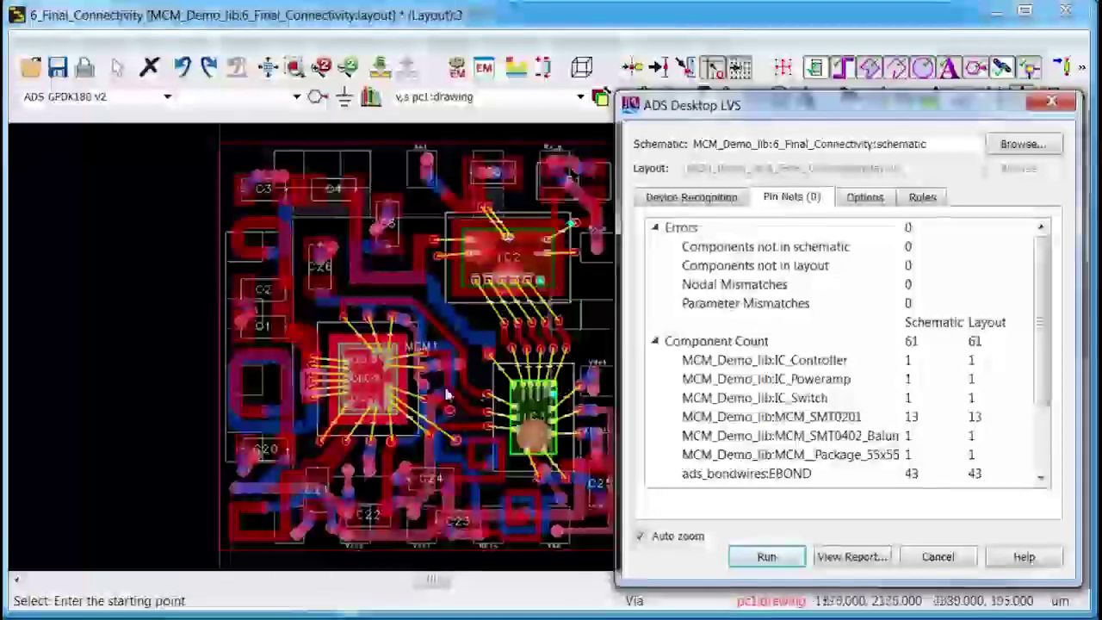
left_click(341, 398)
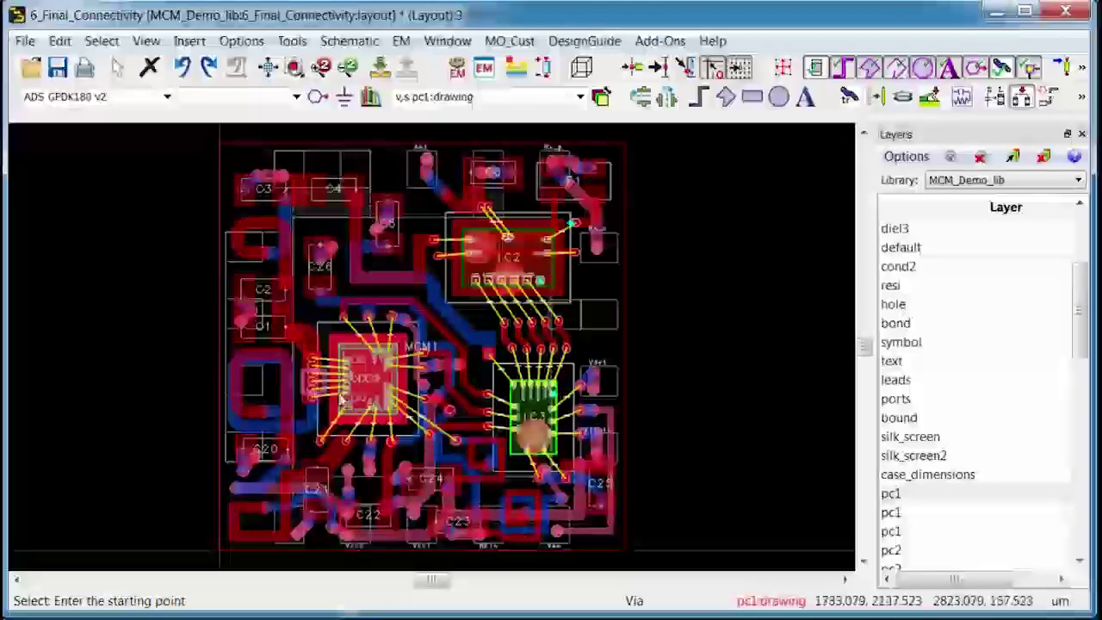
Step: Move the outer end of Bondwire12 from its current pad to the next pad above it, below Bondwire13's pad
left_click(362, 376)
left_click(493, 432)
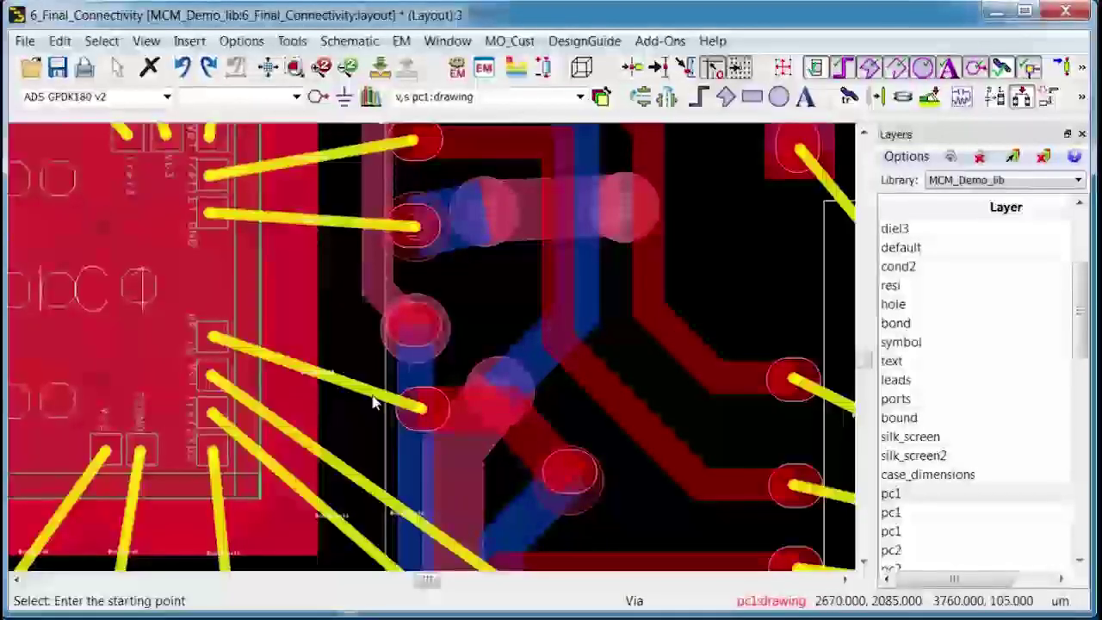
left_click(419, 405)
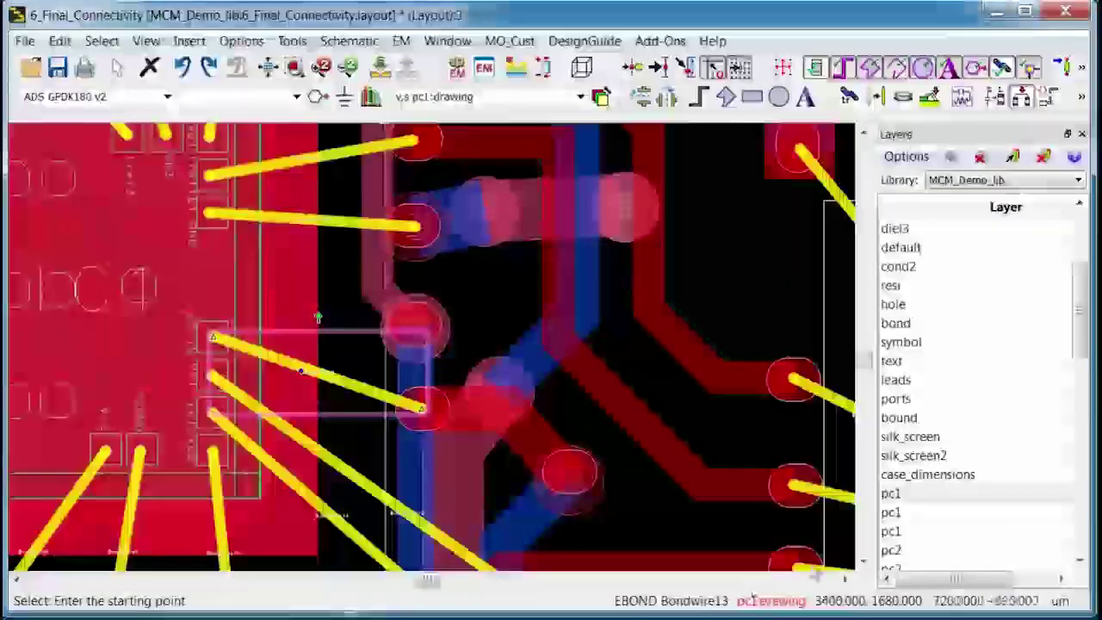
left_click(864, 562)
scroll(516, 517, "up", 3)
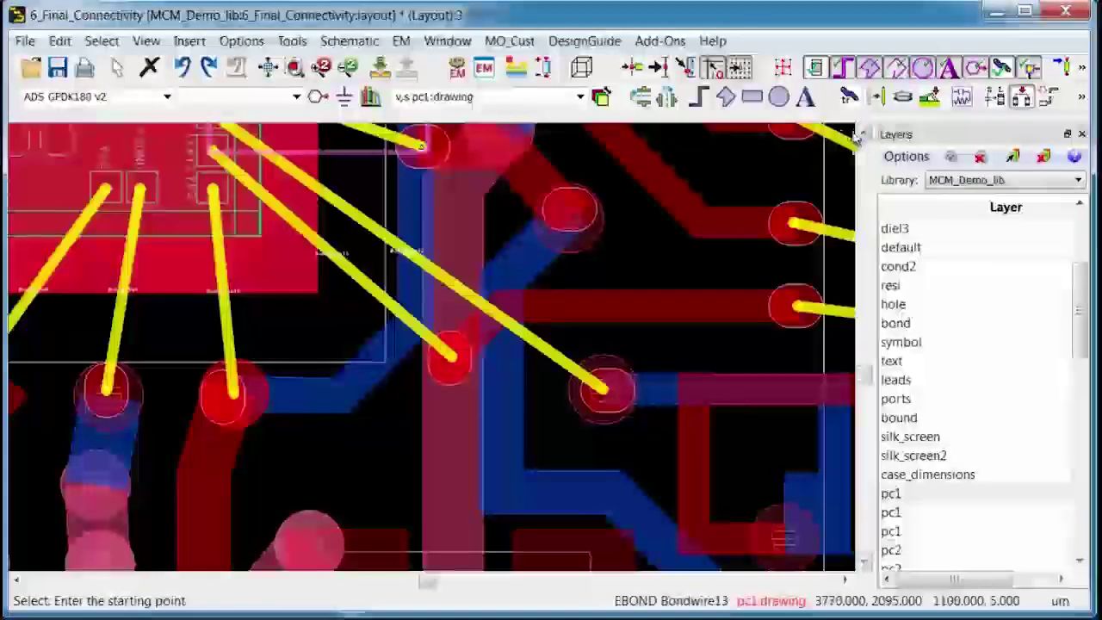
left_click(529, 480)
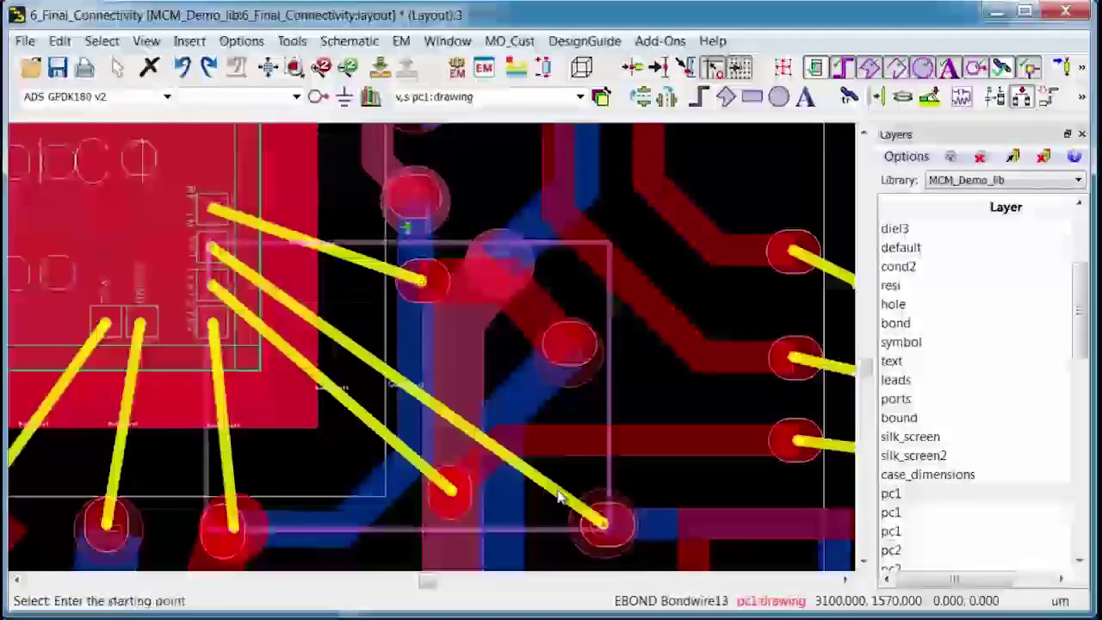
left_click_drag(601, 523, 576, 351)
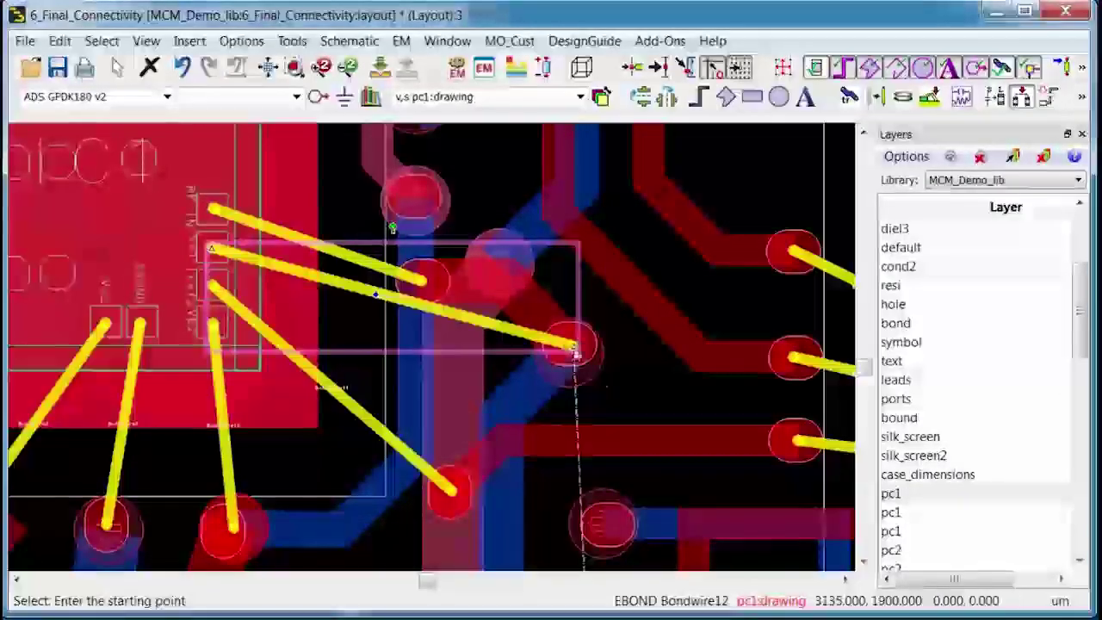
left_click(623, 377)
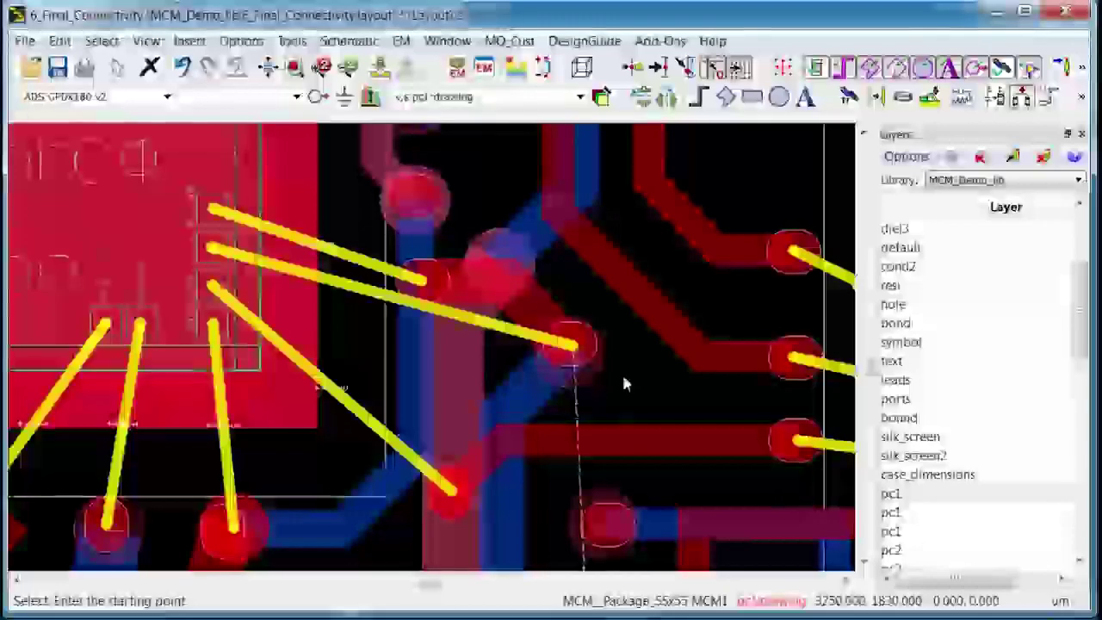
Step: Run Desktop LVS on the module with Bondwire12 moved and list the individual parameter mismatches
key("f")
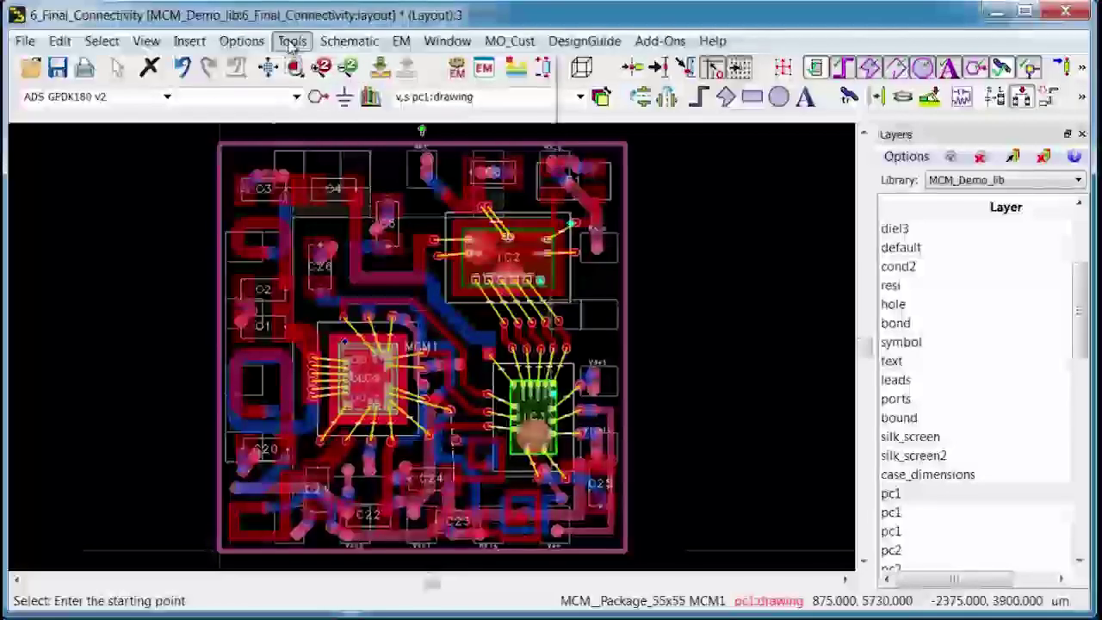
left_click(291, 41)
left_click(338, 237)
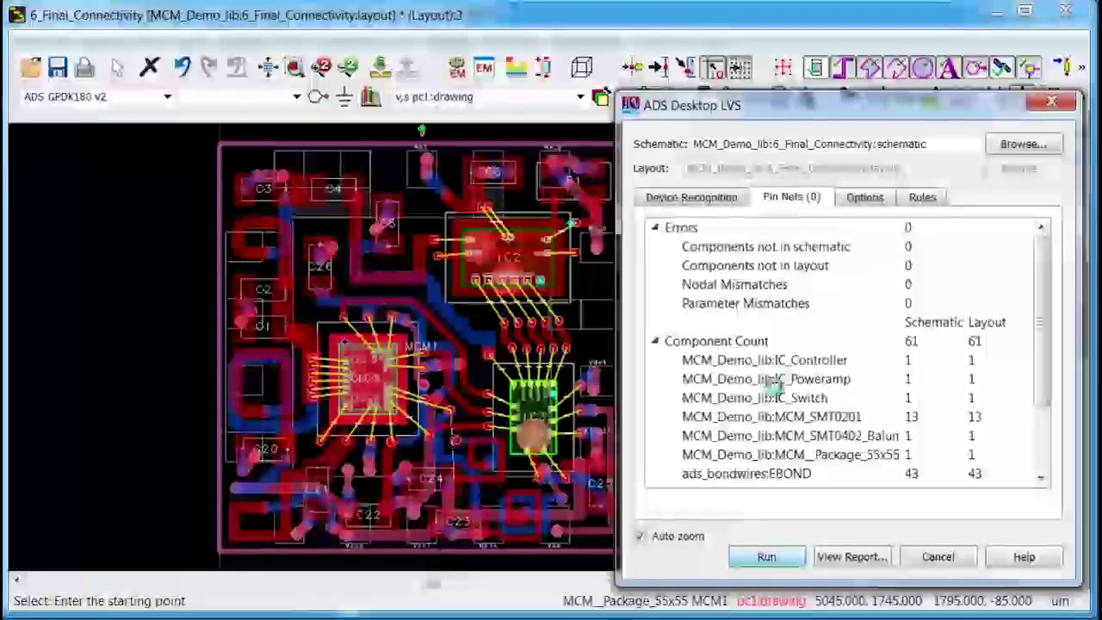
left_click(672, 303)
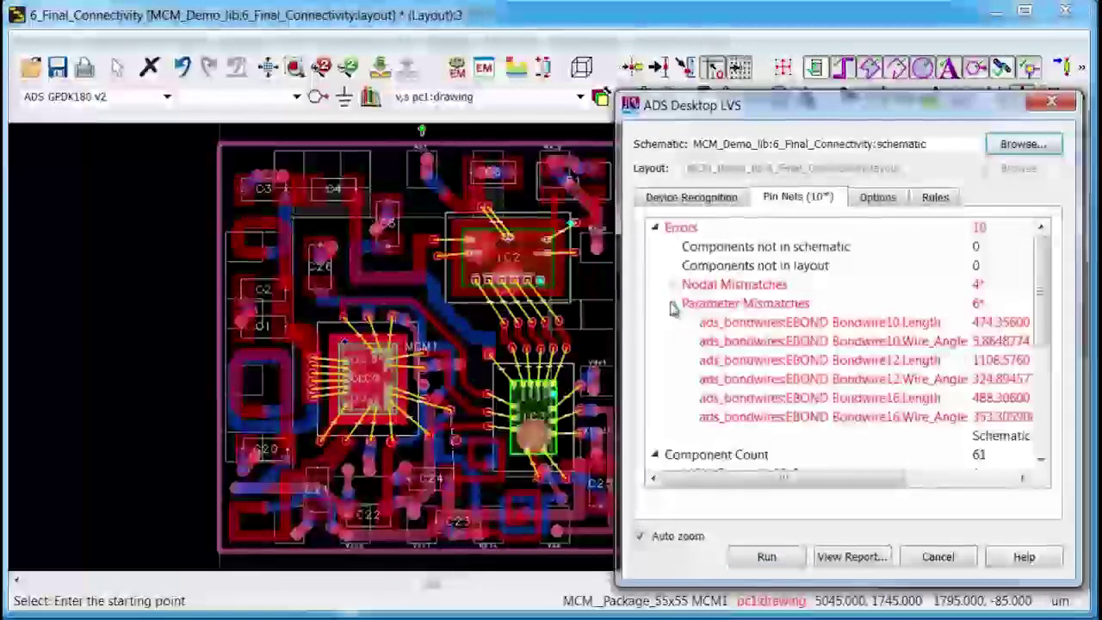